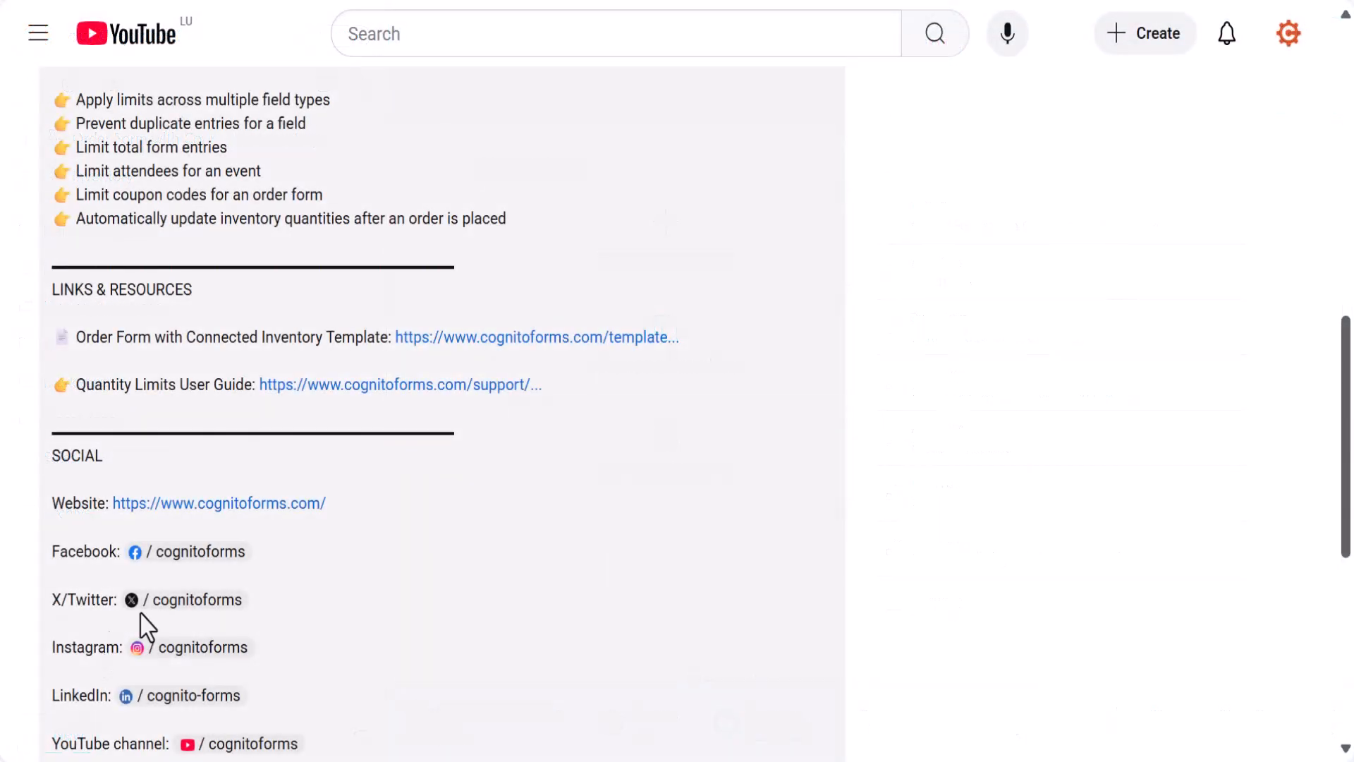
Create a form from the Order Form with Connected Inventory template, including the connected Inventory form.
{"action": "left_click", "coordinate": [534, 338]}
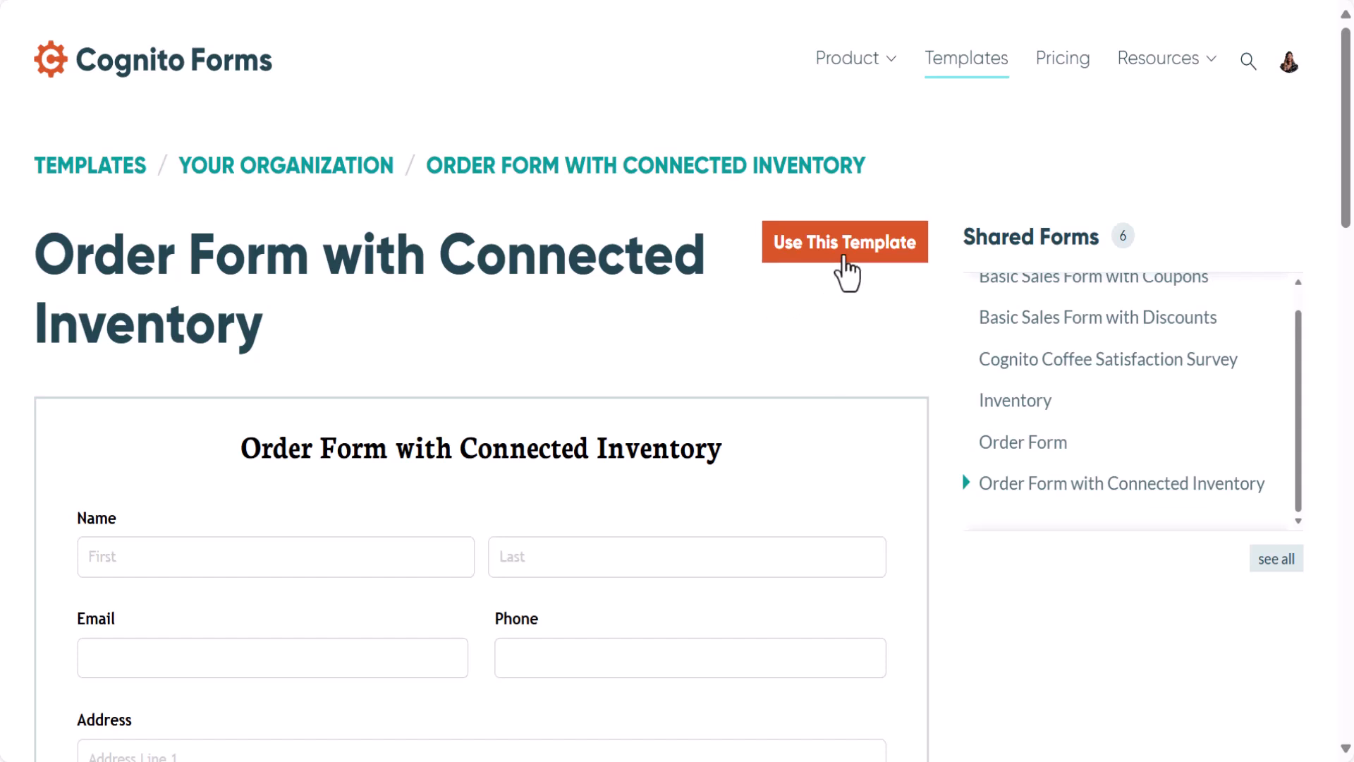
{"action": "left_click", "coordinate": [844, 259]}
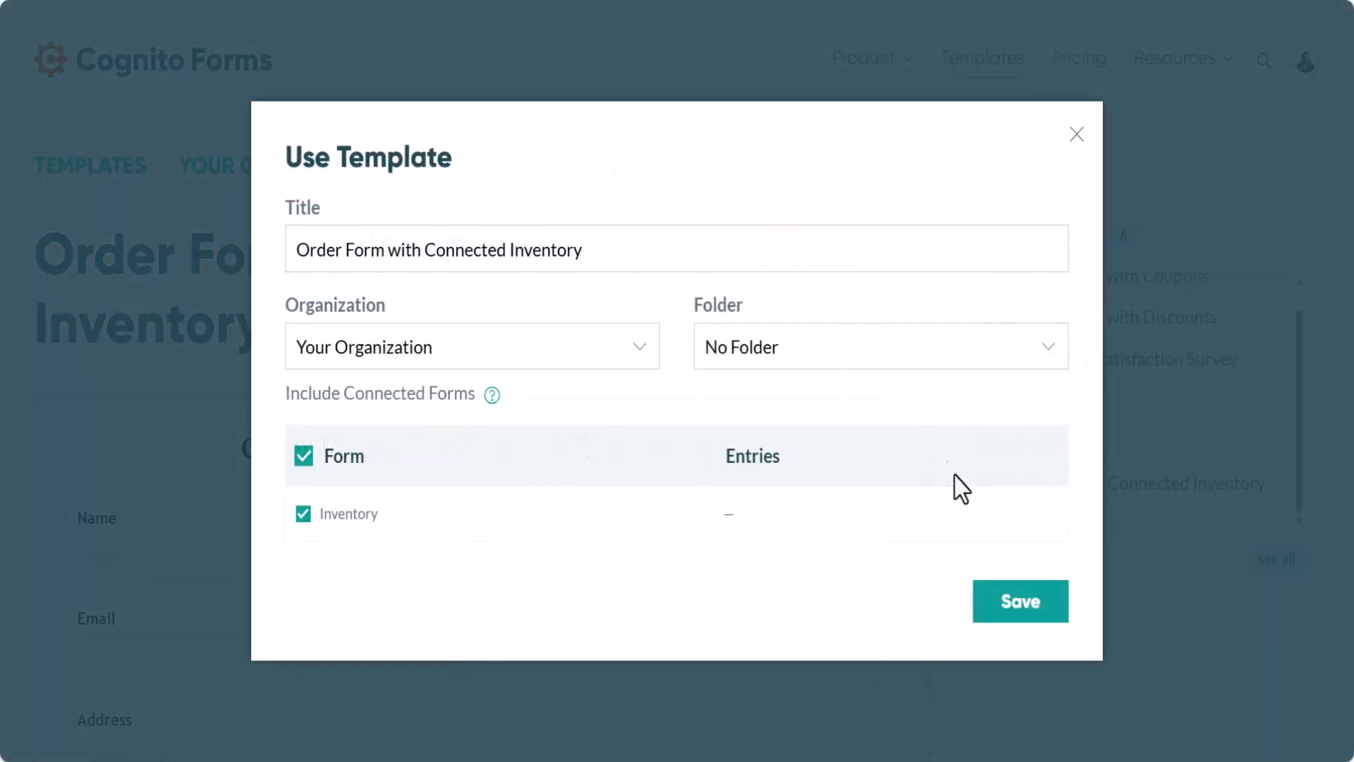
{"action": "left_click", "coordinate": [1022, 606]}
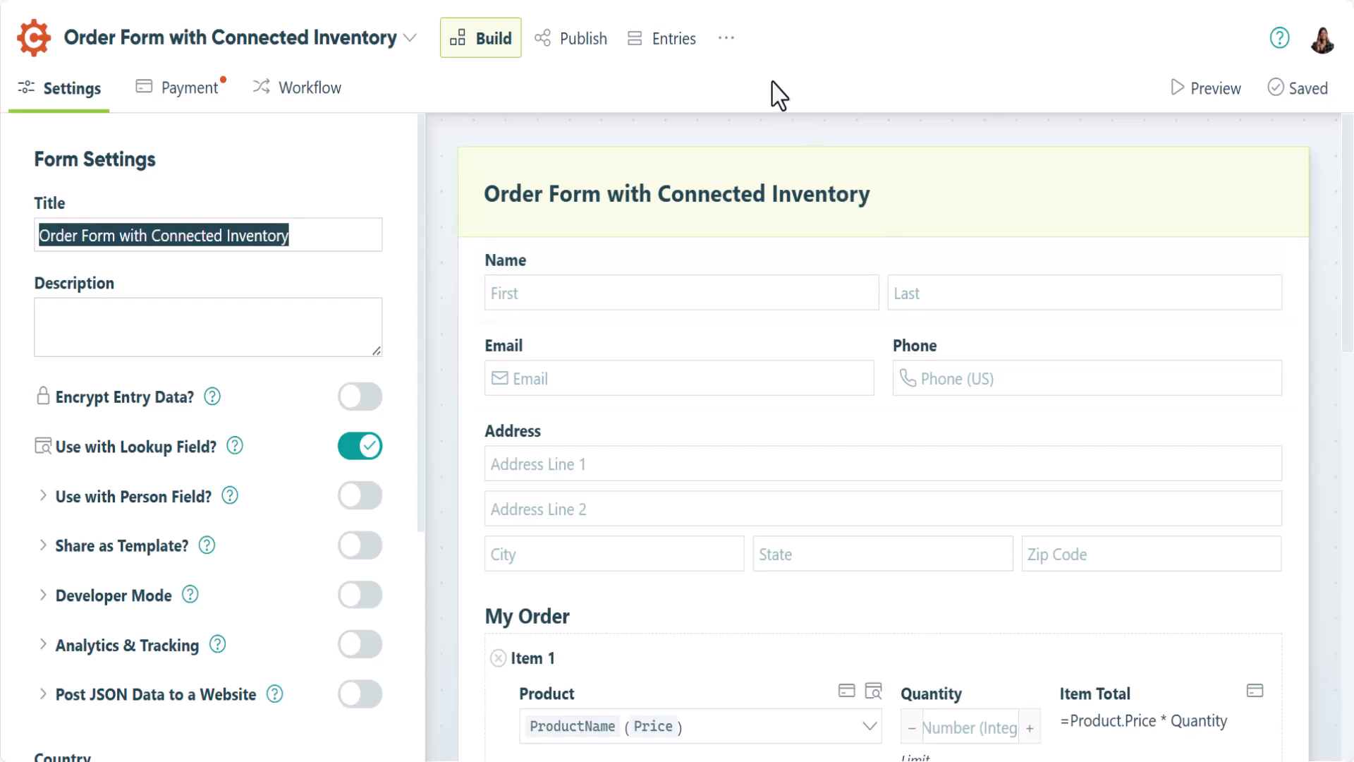
Open the entries of the connected Inventory form.
{"action": "left_click", "coordinate": [726, 39]}
{"action": "left_click", "coordinate": [727, 78]}
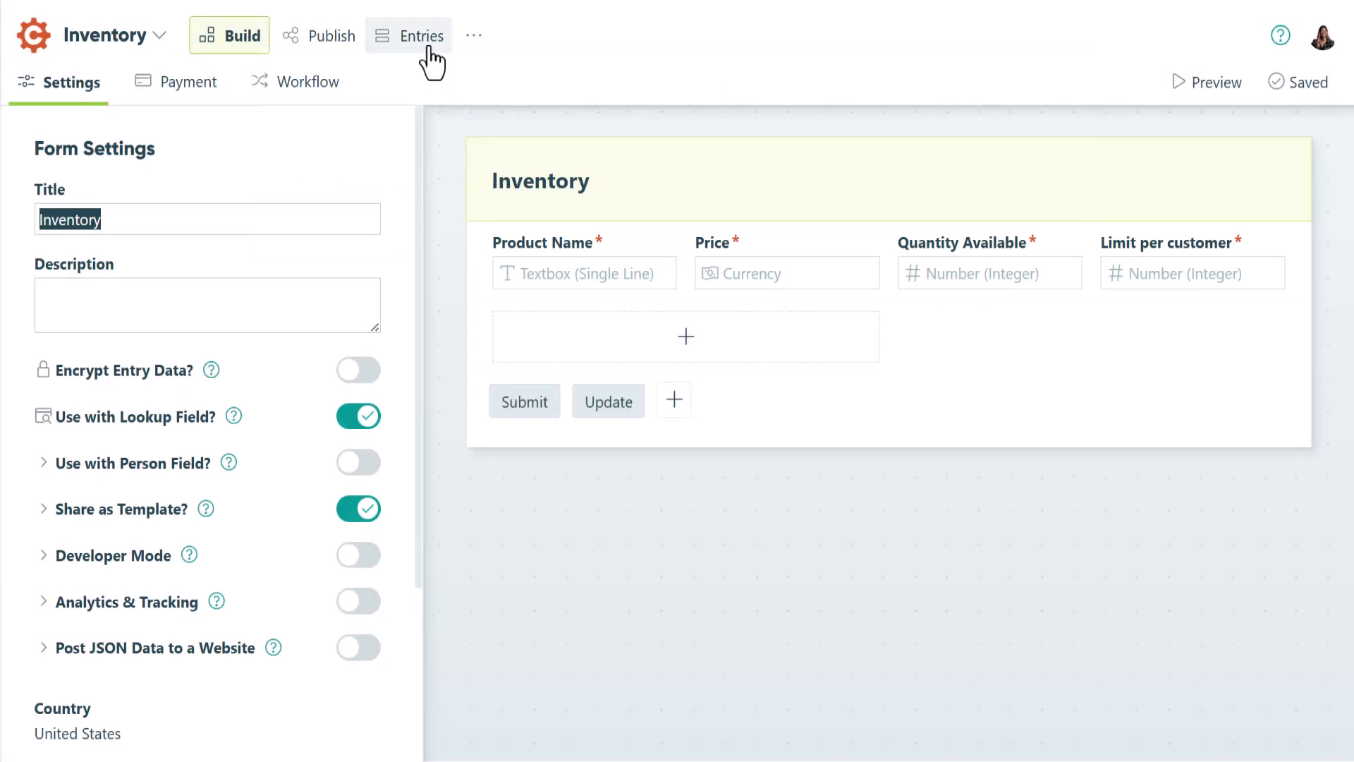
{"action": "left_click", "coordinate": [427, 41]}
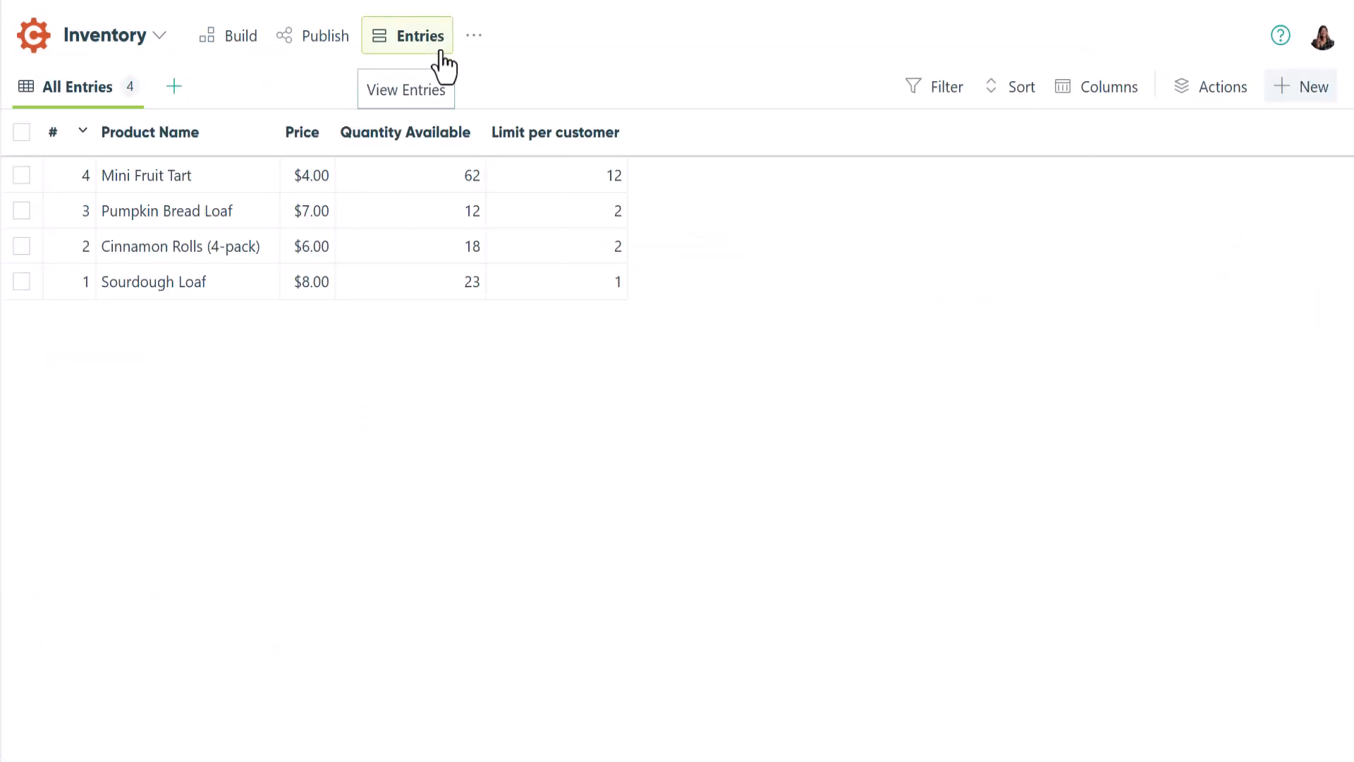
Submit a new inventory entry for Apple pie with price $10, quantity available 10 and limit per customer 10.
{"action": "left_click", "coordinate": [1295, 98]}
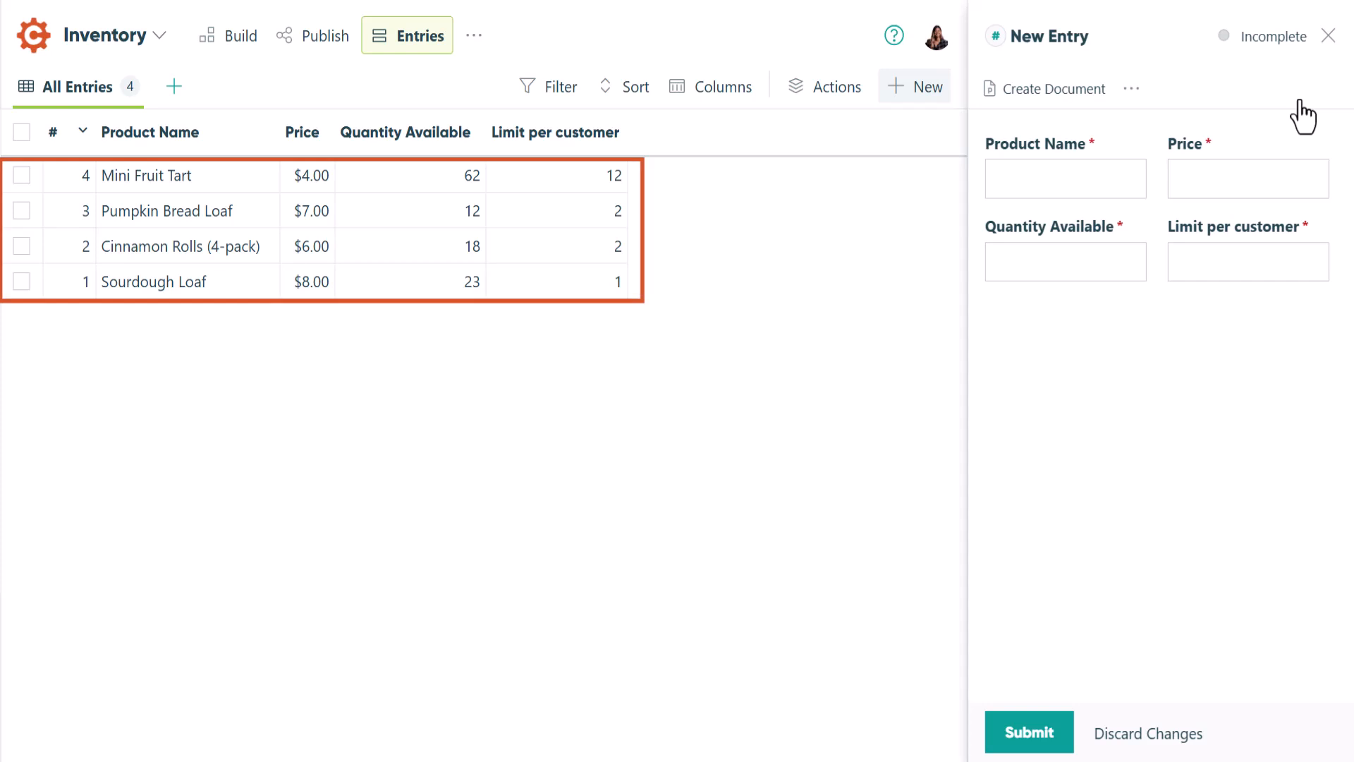
{"action": "left_click", "coordinate": [1025, 176]}
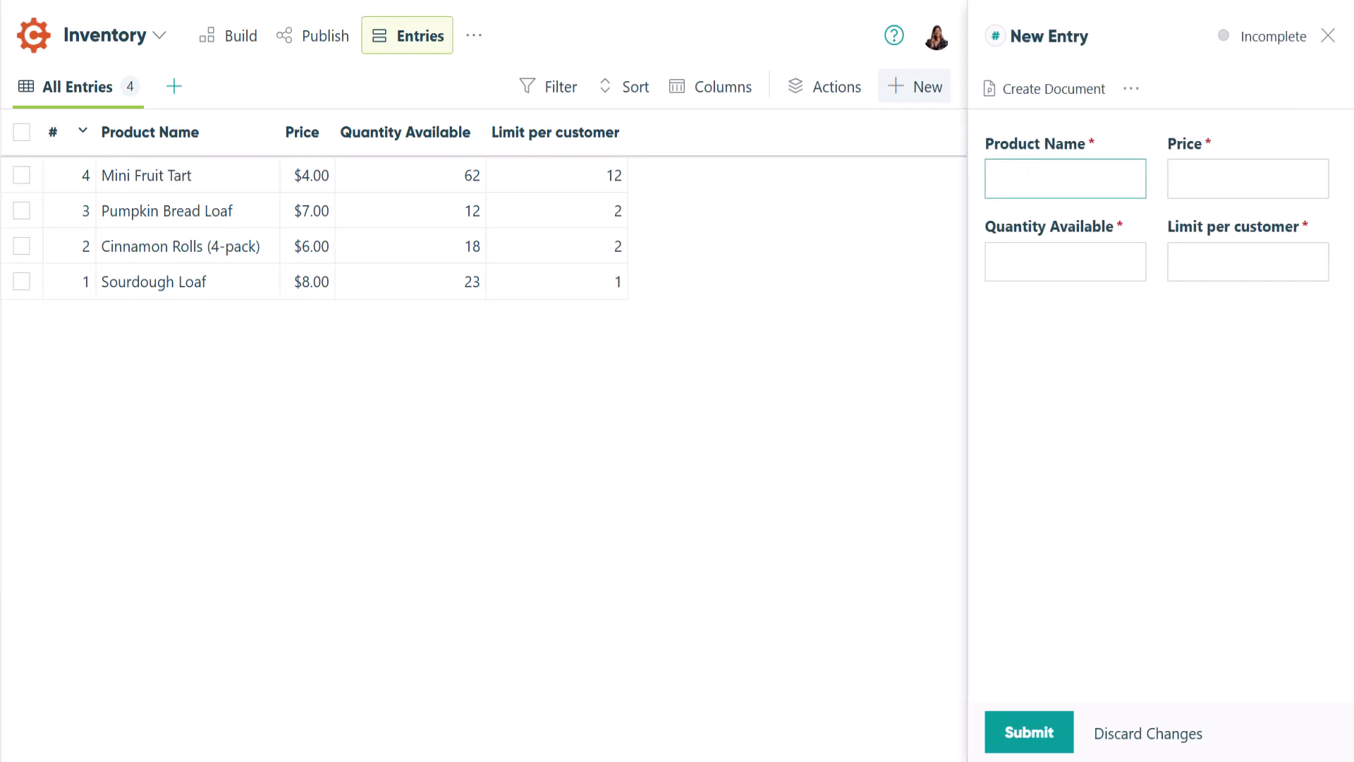
{"action": "type", "text": "Apple pie"}
{"action": "key", "text": "Tab"}
{"action": "type", "text": "$10"}
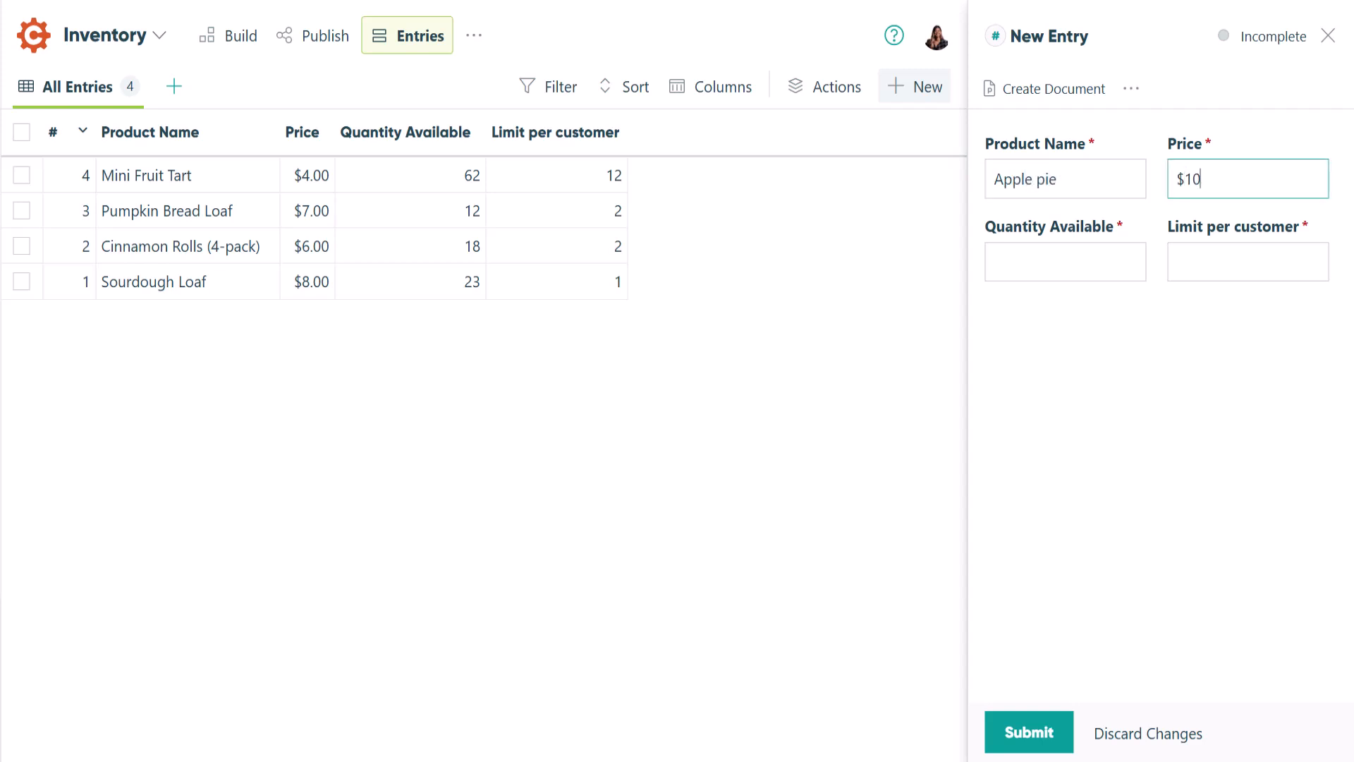
{"action": "key", "text": "Tab"}
{"action": "type", "text": "10"}
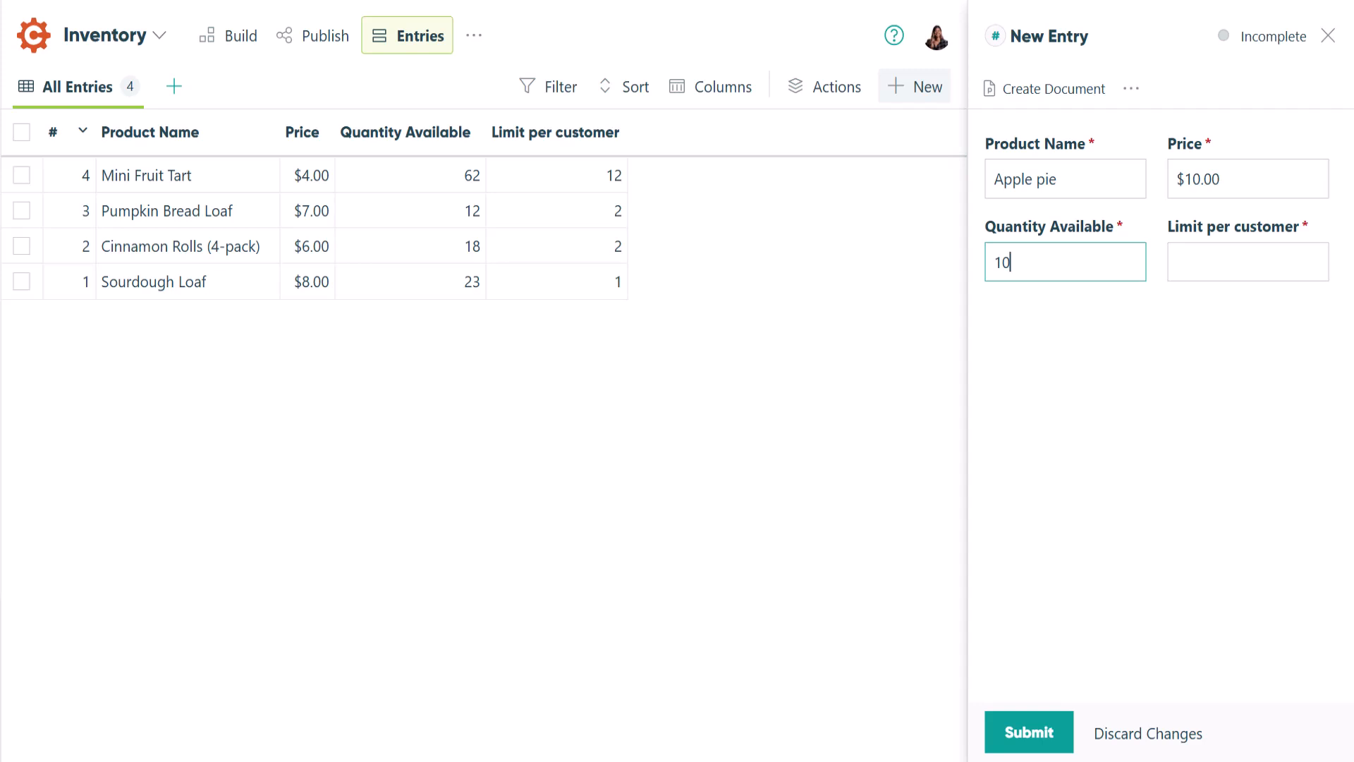
{"action": "key", "text": "Tab"}
{"action": "type", "text": "10"}
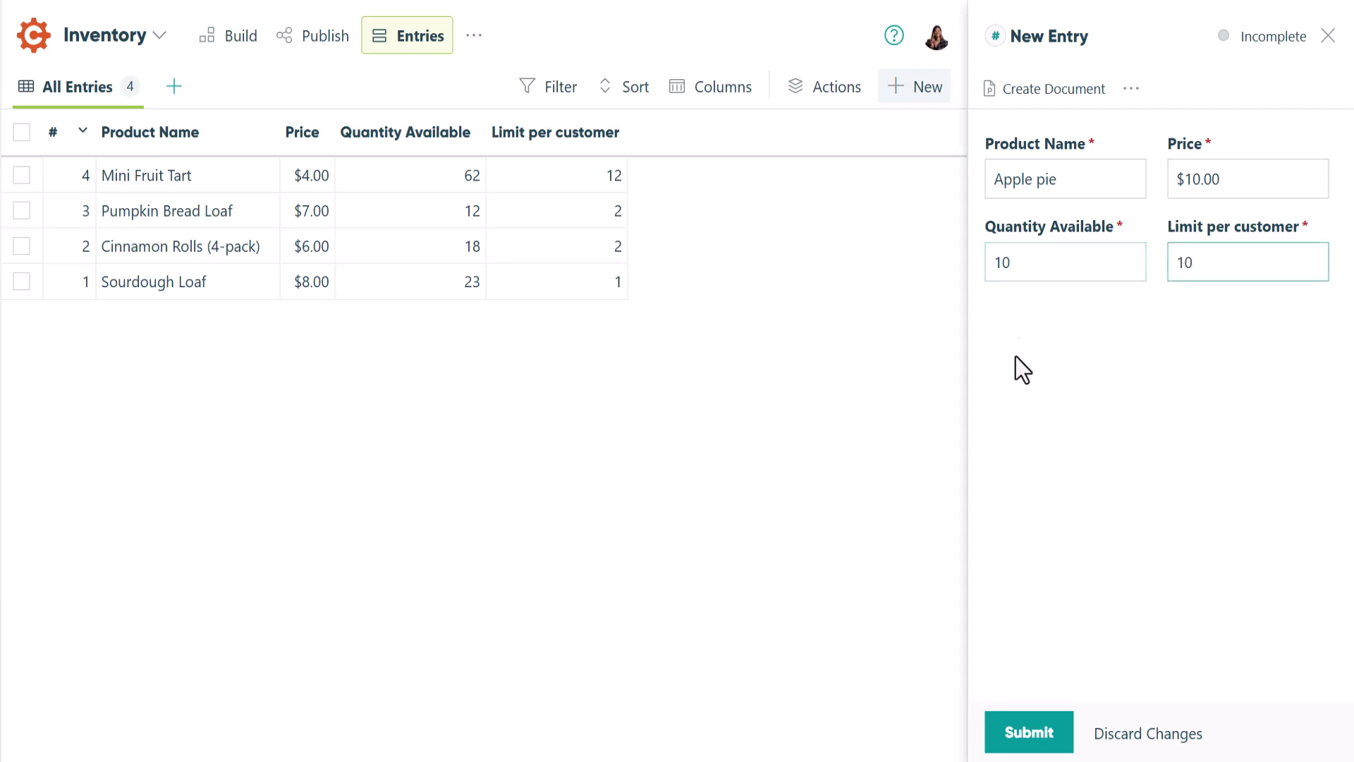
{"action": "left_click", "coordinate": [1001, 740]}
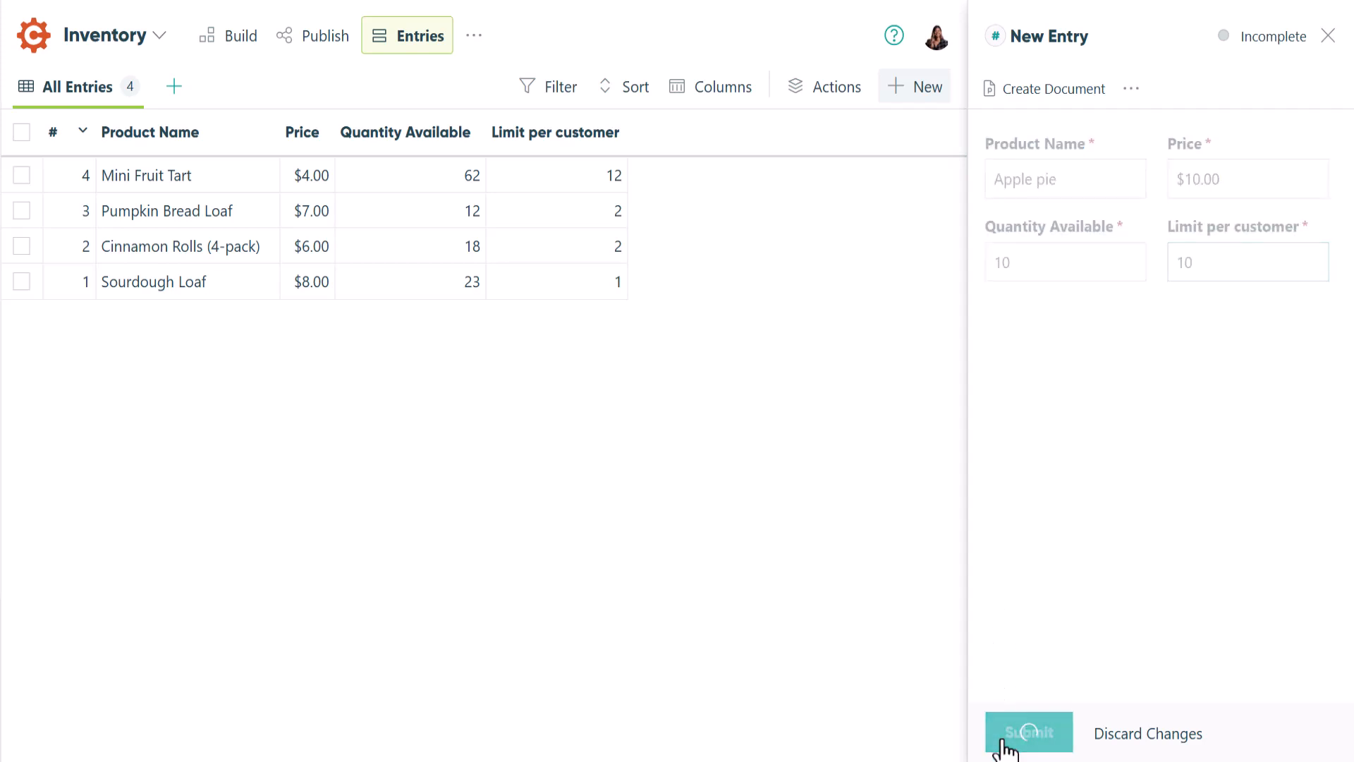
Open the public Order Form with Connected Inventory and view the product choices for Item 1.
{"action": "left_click", "coordinate": [34, 37]}
{"action": "left_click", "coordinate": [354, 137]}
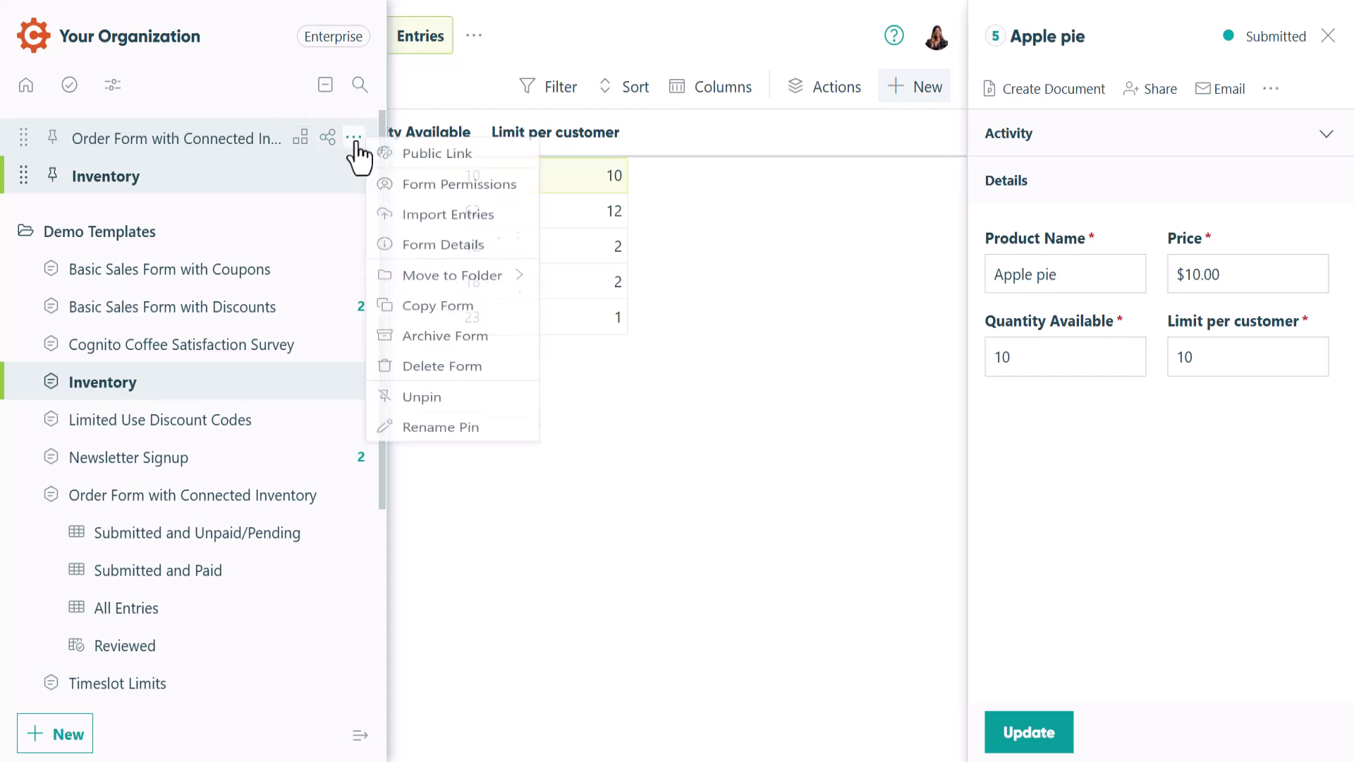
{"action": "left_click", "coordinate": [403, 158]}
{"action": "scroll", "coordinate": [1114, 317], "scroll_direction": "down", "scroll_amount": 3}
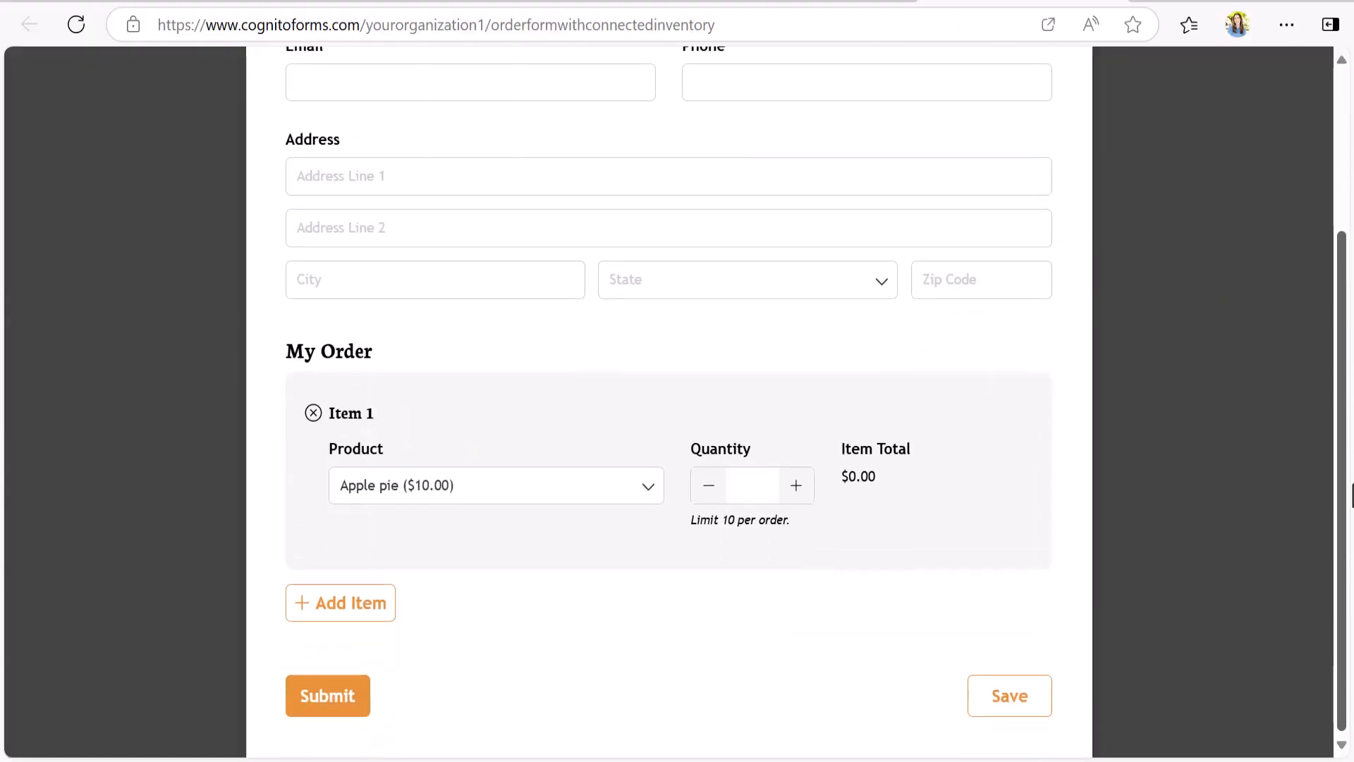
{"action": "left_click", "coordinate": [646, 484]}
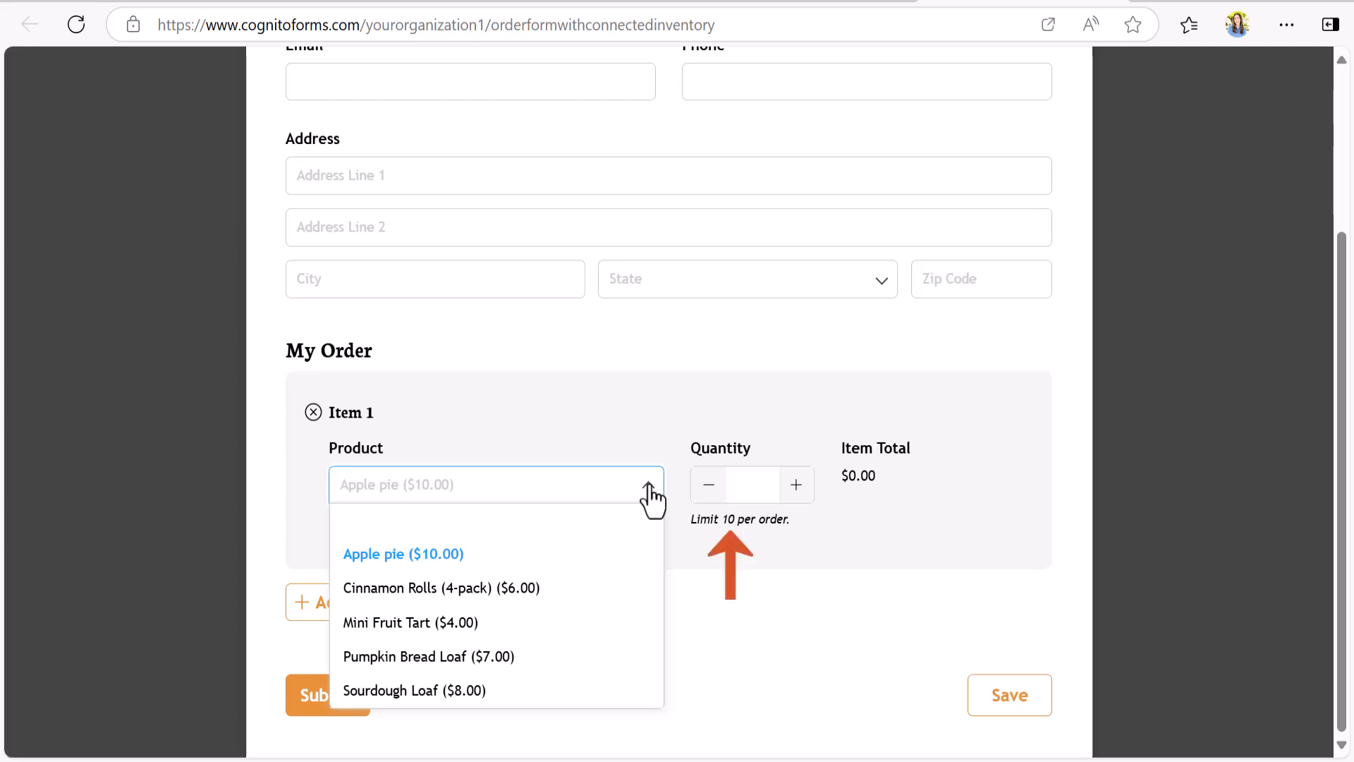
{"action": "left_click", "coordinate": [649, 487]}
Set the Apple pie quantity to 10 and submit the order.
{"action": "left_click", "coordinate": [746, 485]}
{"action": "type", "text": "10"}
{"action": "left_click", "coordinate": [818, 531]}
{"action": "scroll", "coordinate": [817, 532], "scroll_direction": "down", "scroll_amount": 3}
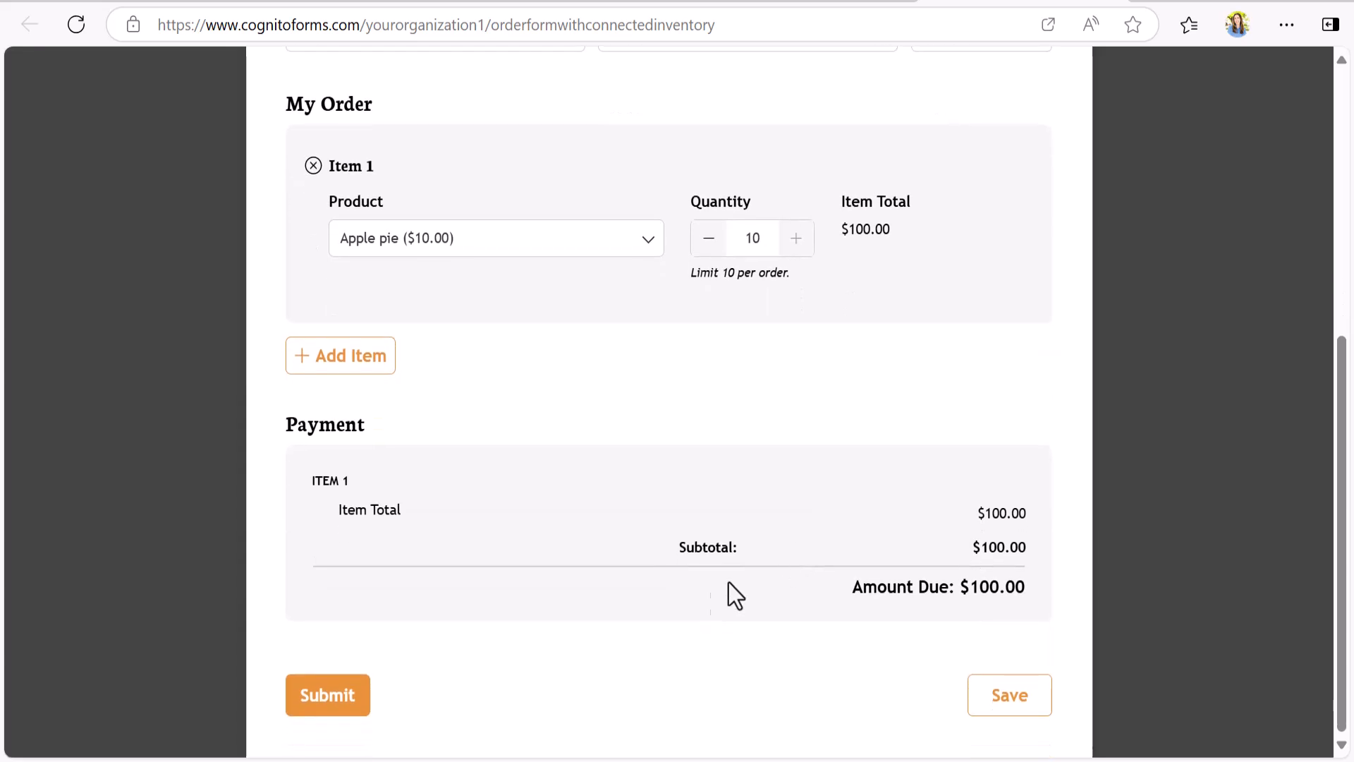
{"action": "left_click", "coordinate": [332, 711]}
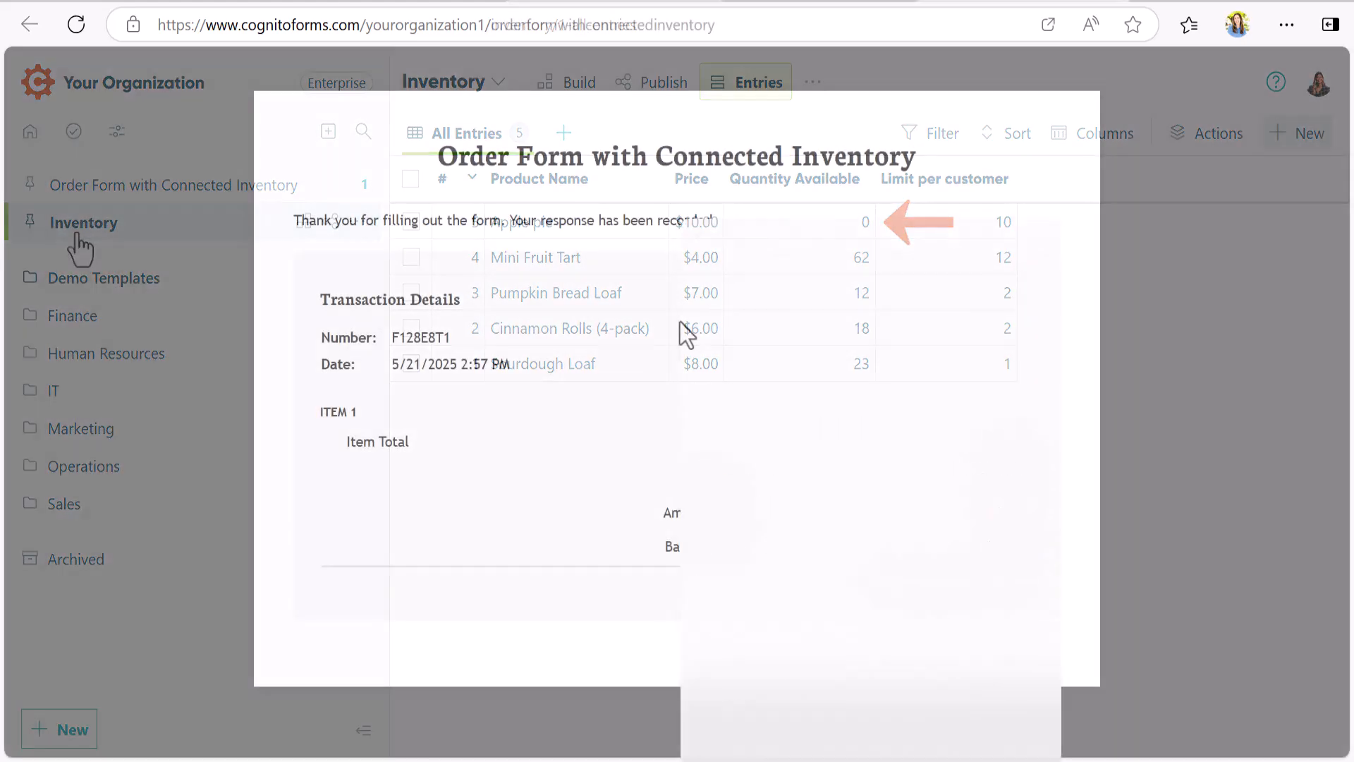
Reload the public order form and check which products Item 1 offers.
{"action": "right_click", "coordinate": [680, 322]}
{"action": "left_click", "coordinate": [738, 275]}
{"action": "scroll", "coordinate": [739, 277], "scroll_direction": "down", "scroll_amount": 3}
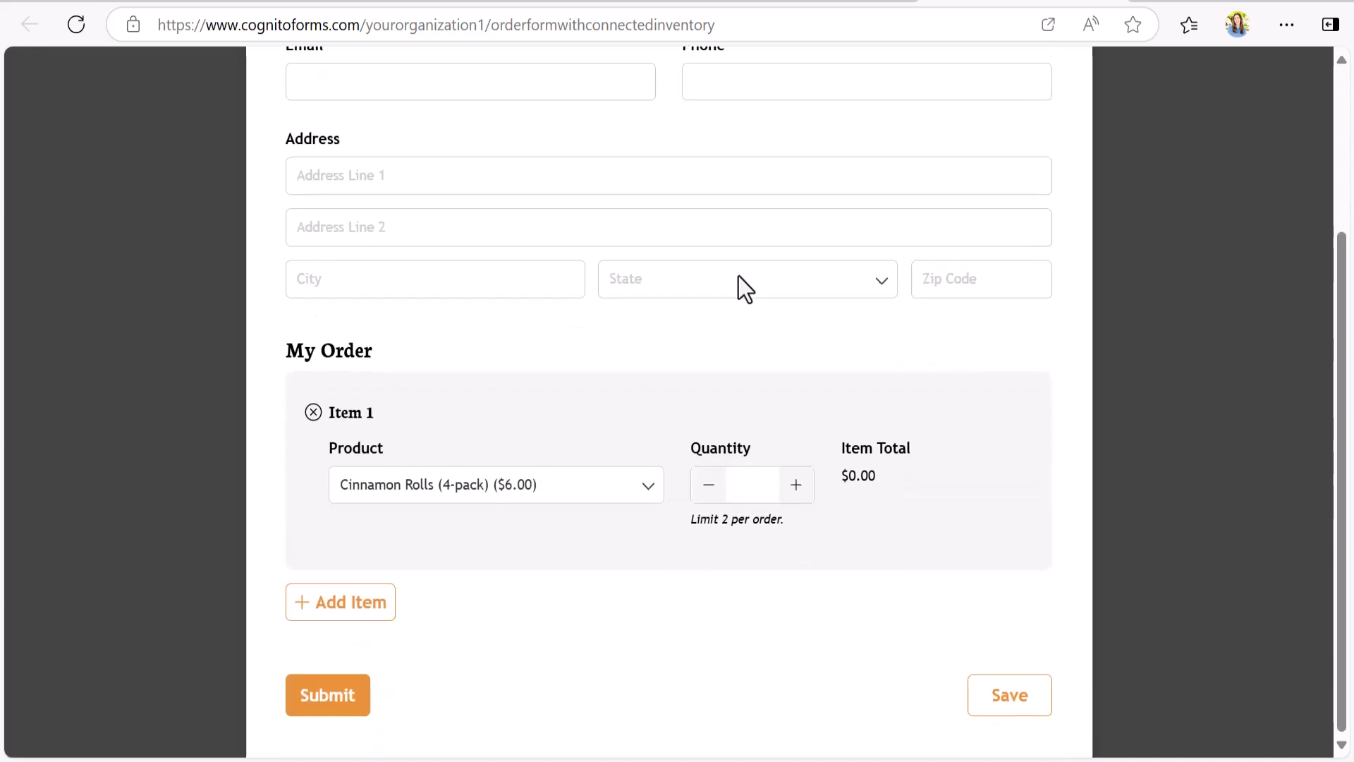
{"action": "left_click", "coordinate": [649, 486]}
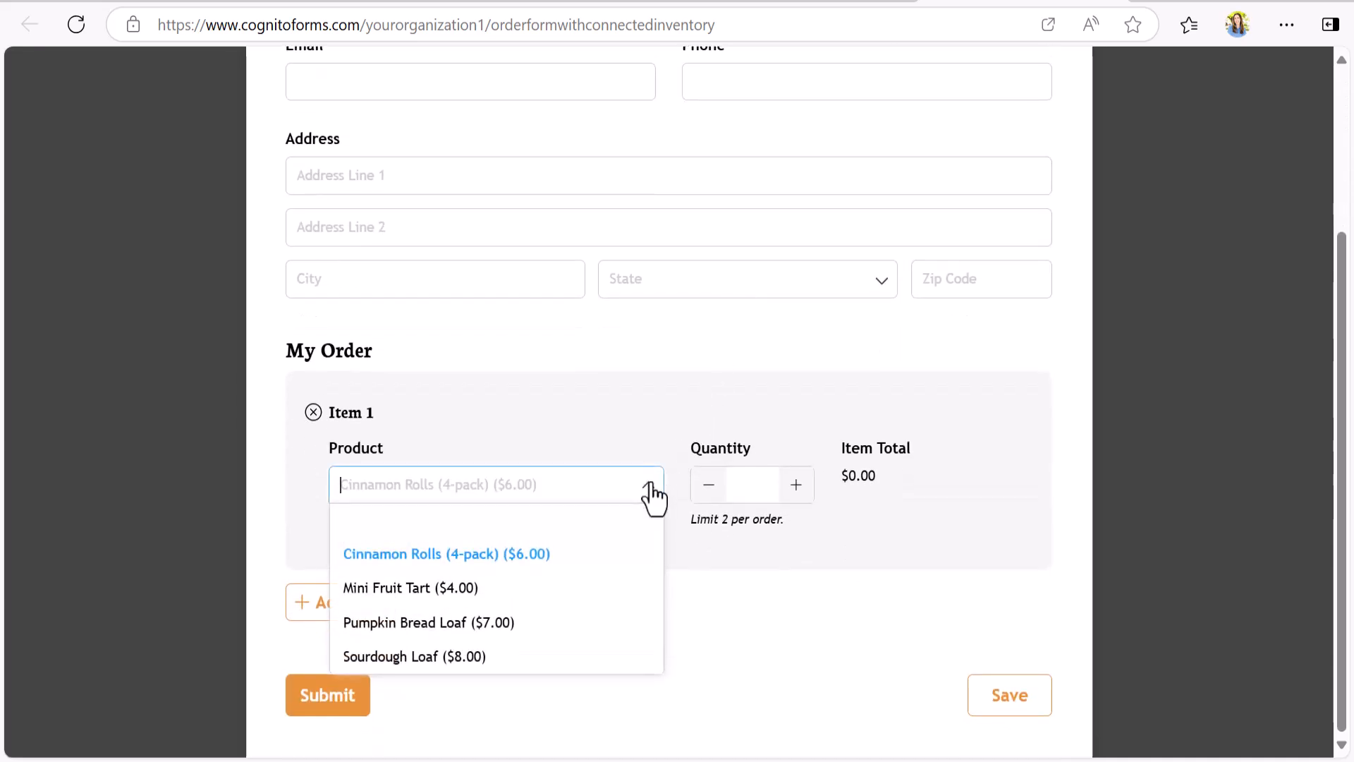
{"action": "left_click", "coordinate": [649, 486]}
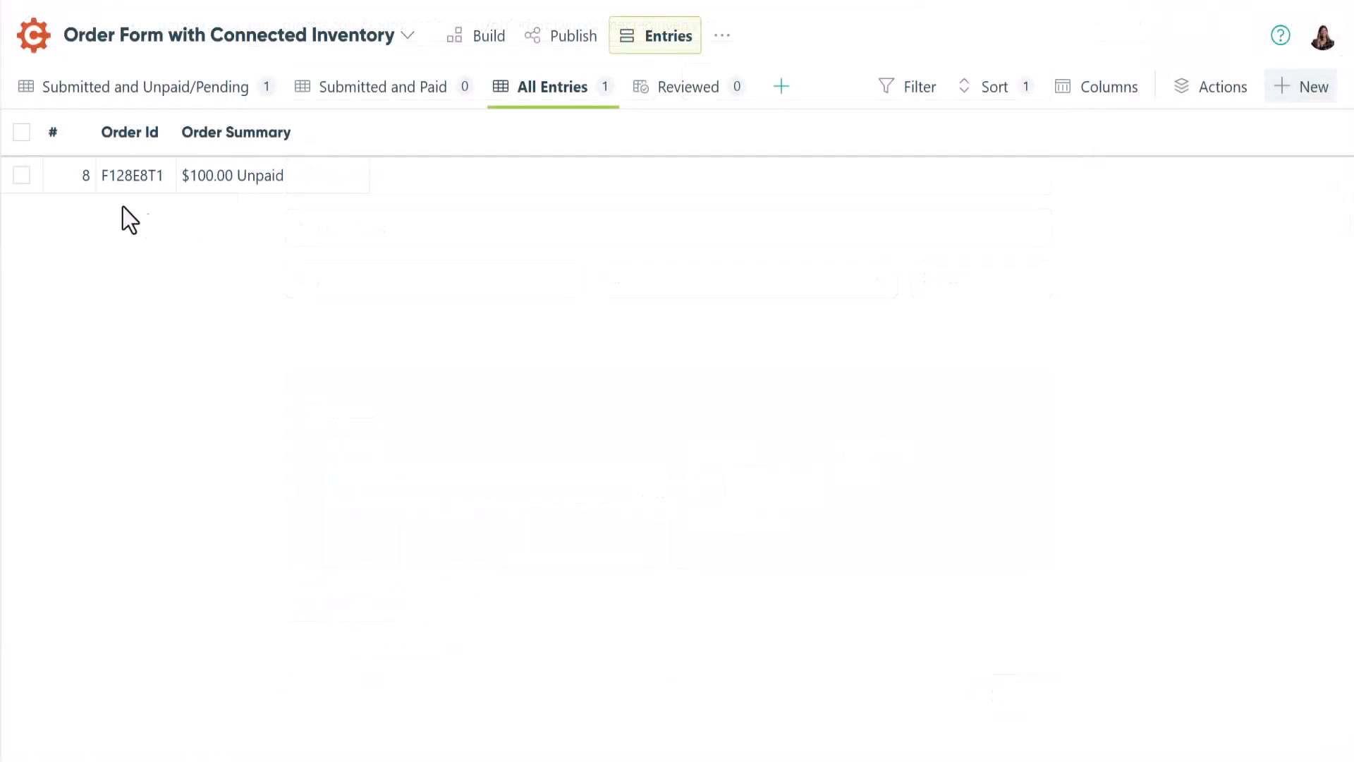
Delete the submitted Apple pie order from the order form's entries.
{"action": "left_click", "coordinate": [21, 176]}
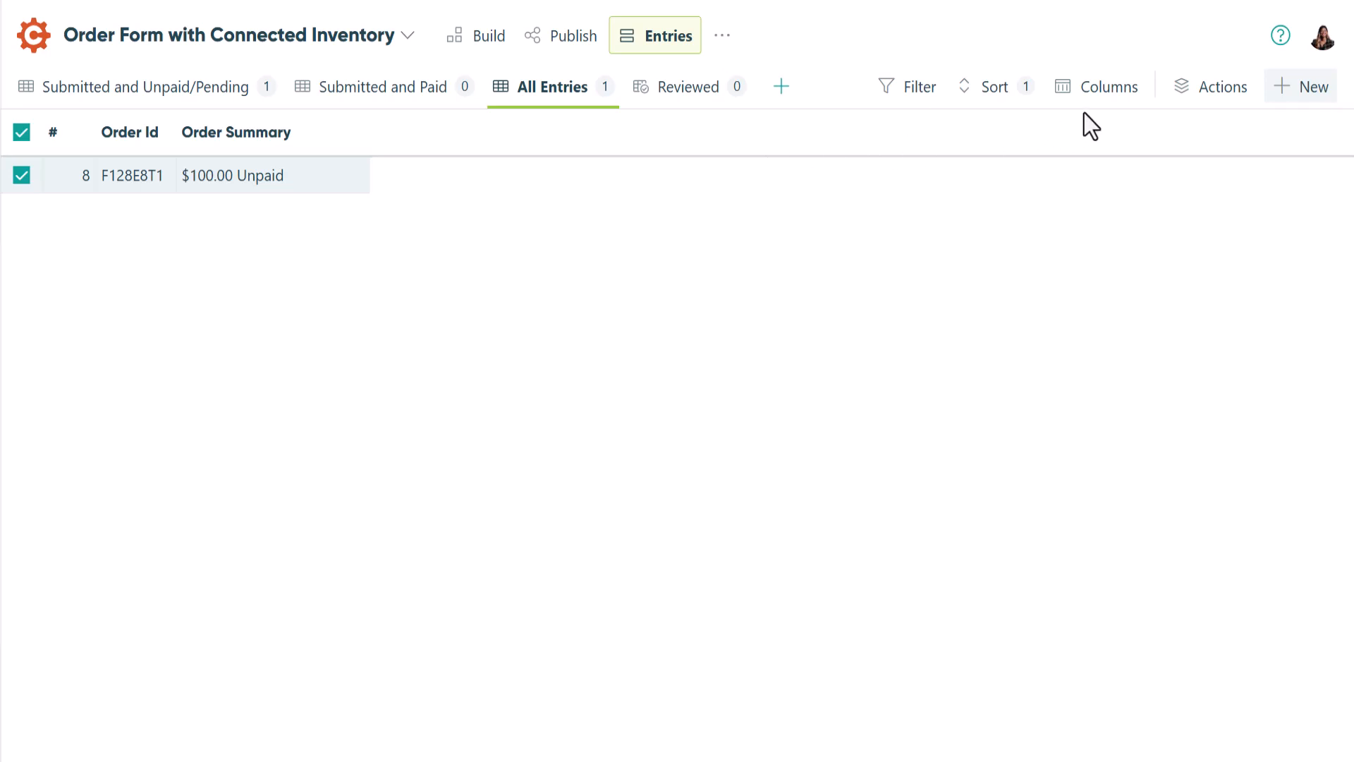
{"action": "left_click", "coordinate": [1184, 95]}
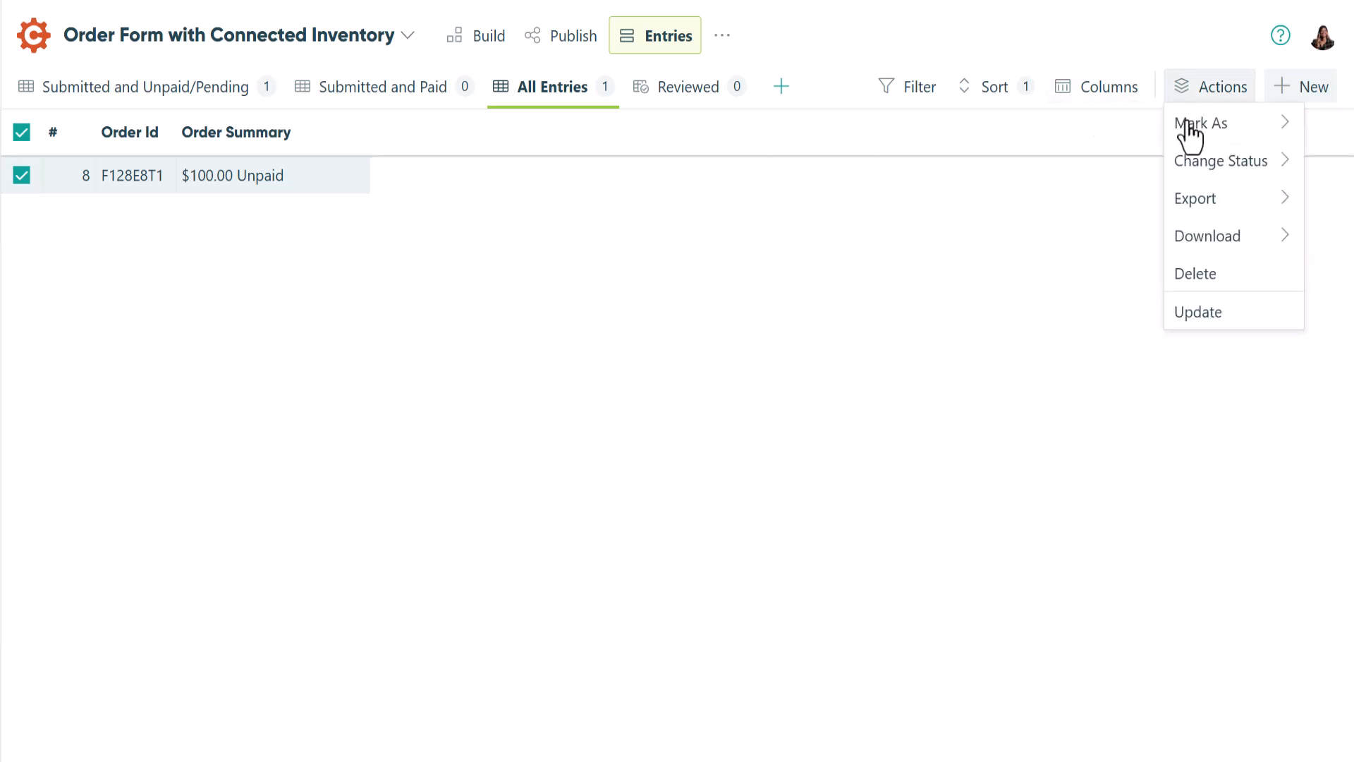
{"action": "left_click", "coordinate": [1193, 276]}
{"action": "left_click", "coordinate": [875, 450]}
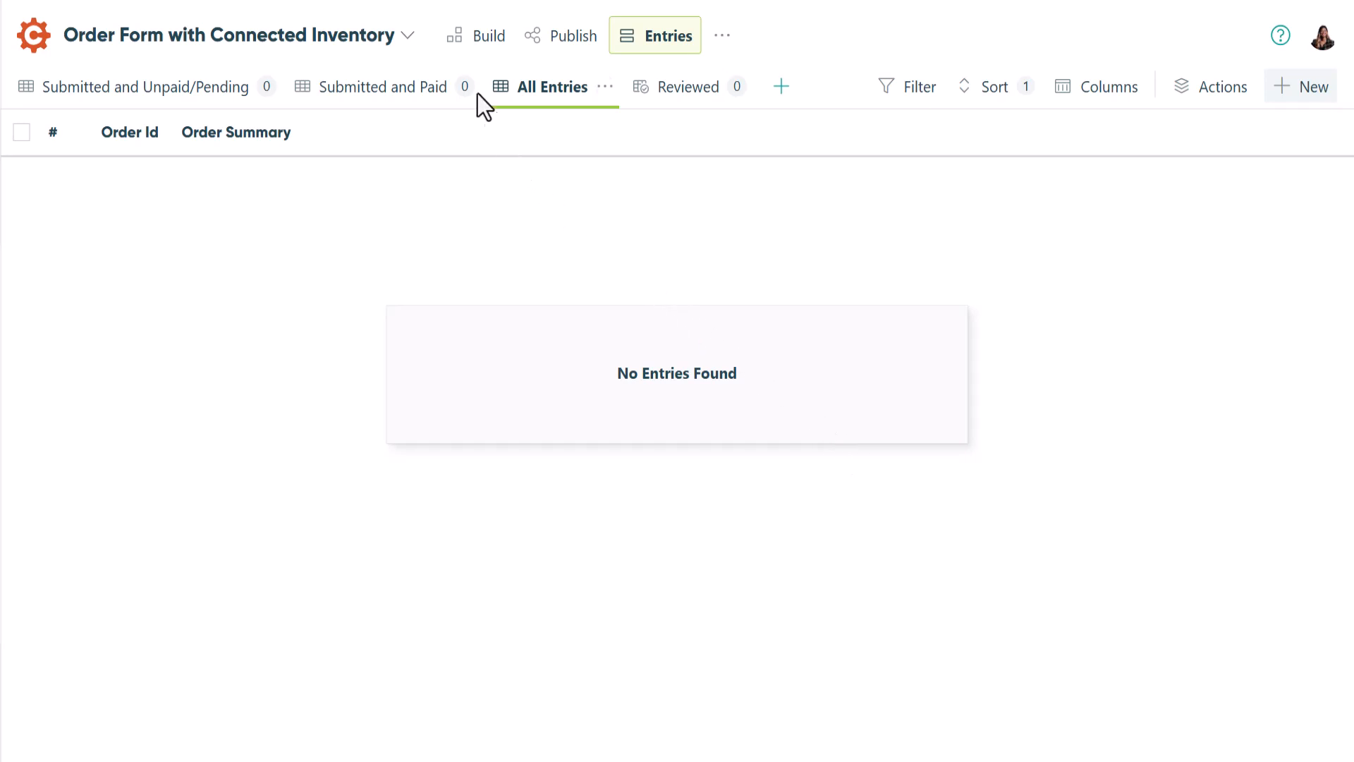
Open the Apple pie entry in the Inventory form and examine the Update Quantity actions in its activity history.
{"action": "left_click", "coordinate": [411, 38]}
{"action": "left_click", "coordinate": [345, 130]}
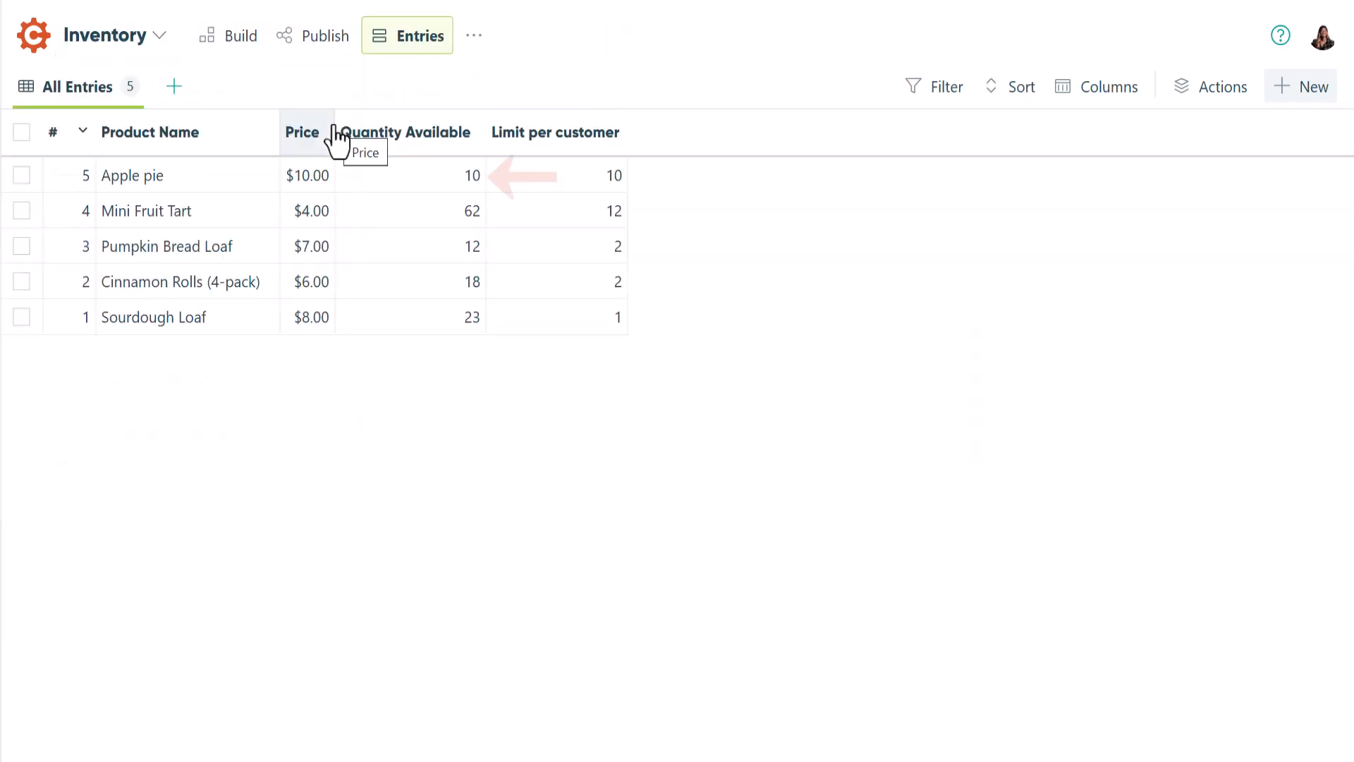
{"action": "left_click", "coordinate": [405, 185]}
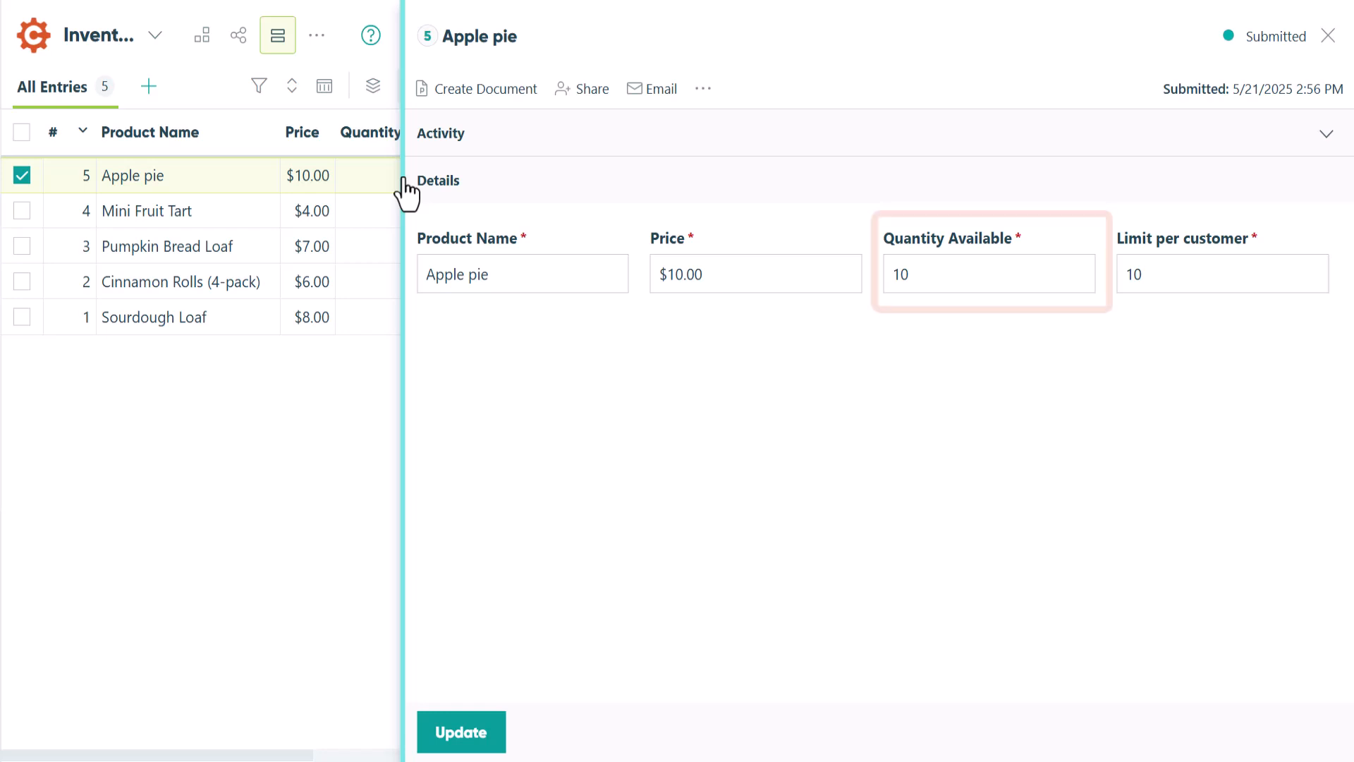
{"action": "left_click", "coordinate": [1321, 141]}
{"action": "left_click", "coordinate": [1234, 225]}
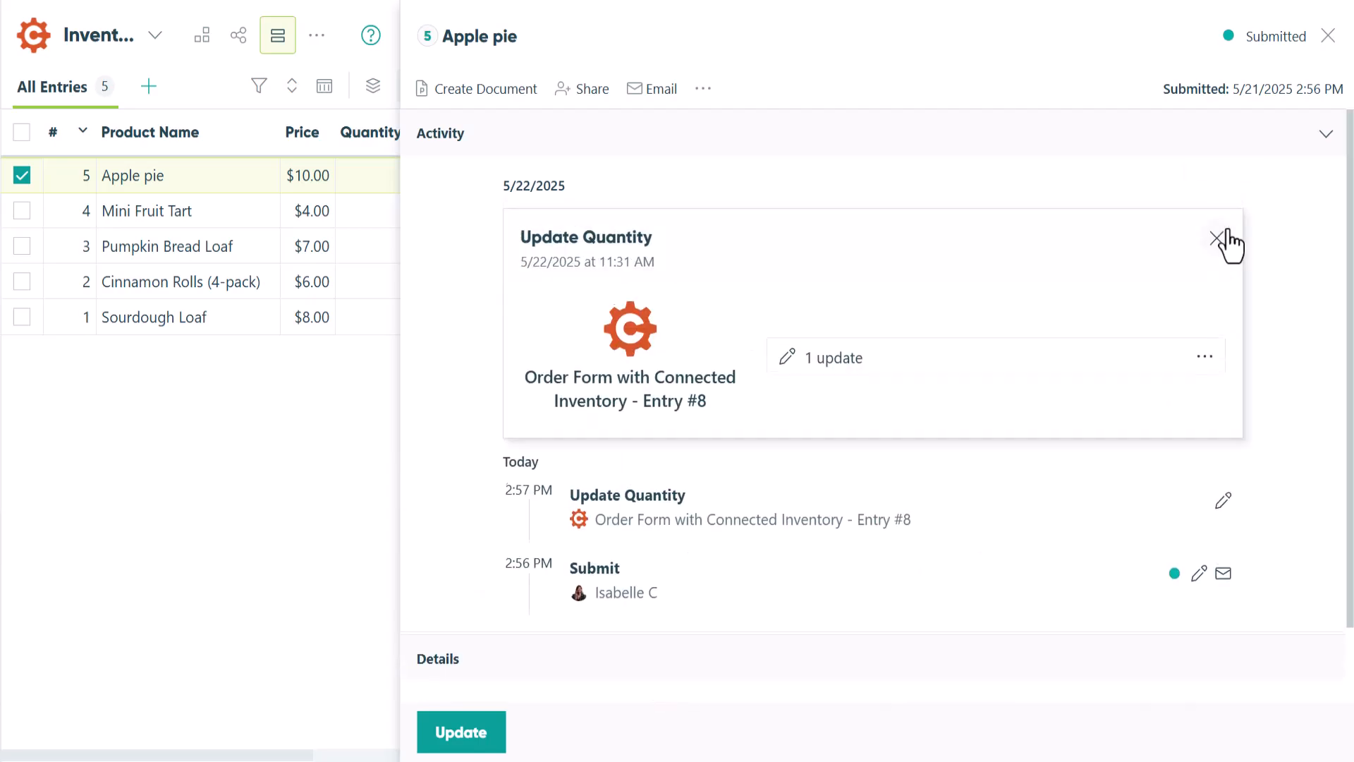
{"action": "left_click", "coordinate": [1204, 361]}
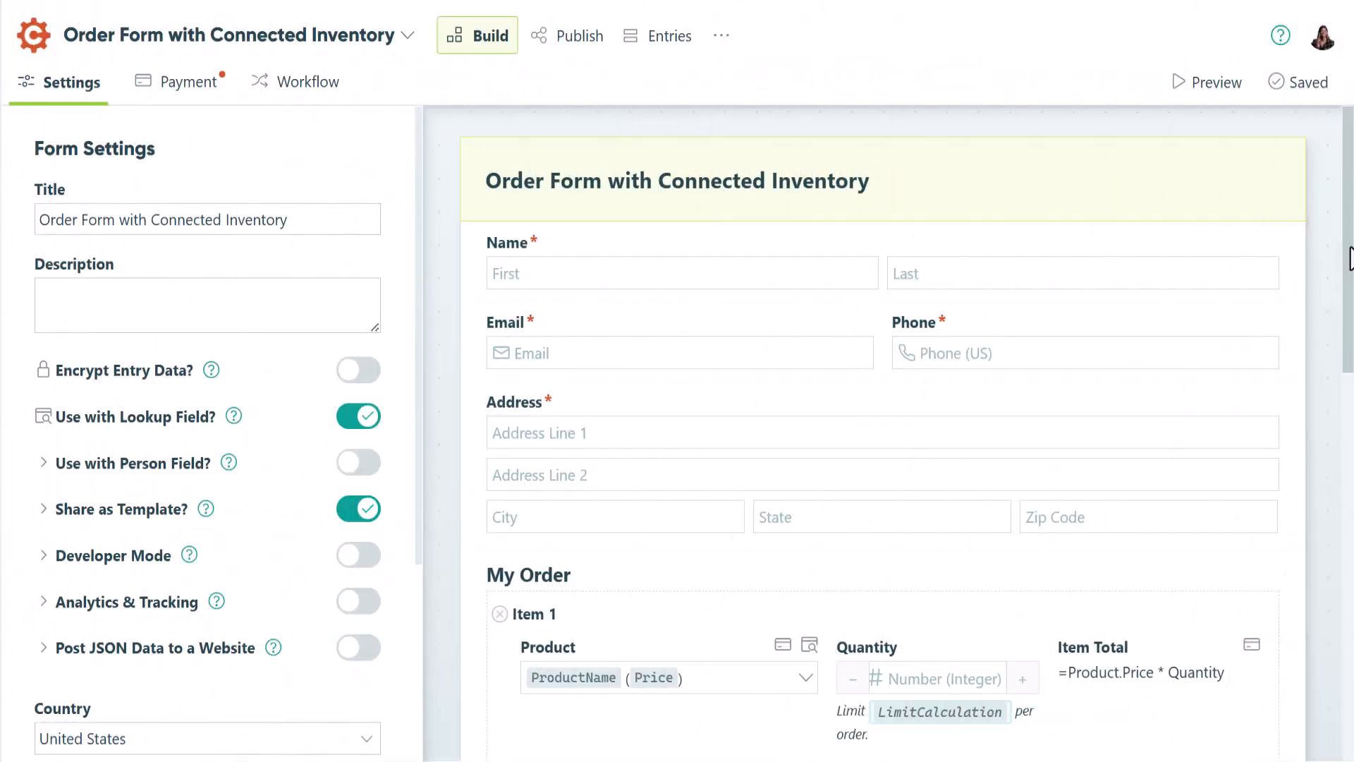
Examine the order form's Product lookup settings for payment and quantity limits, and the Limit Calculation field.
{"action": "left_click_drag", "start_coordinate": [1348, 257], "coordinate": [1338, 444]}
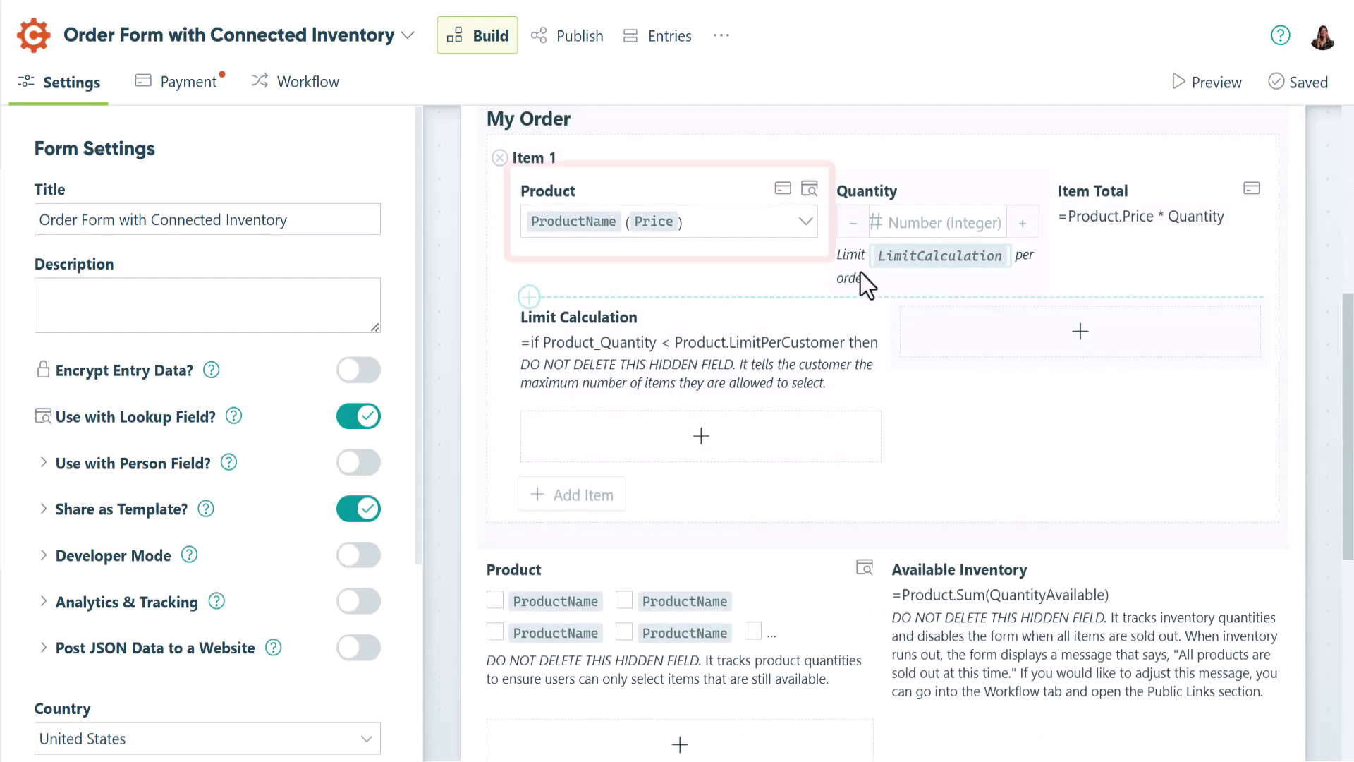
{"action": "left_click", "coordinate": [753, 242]}
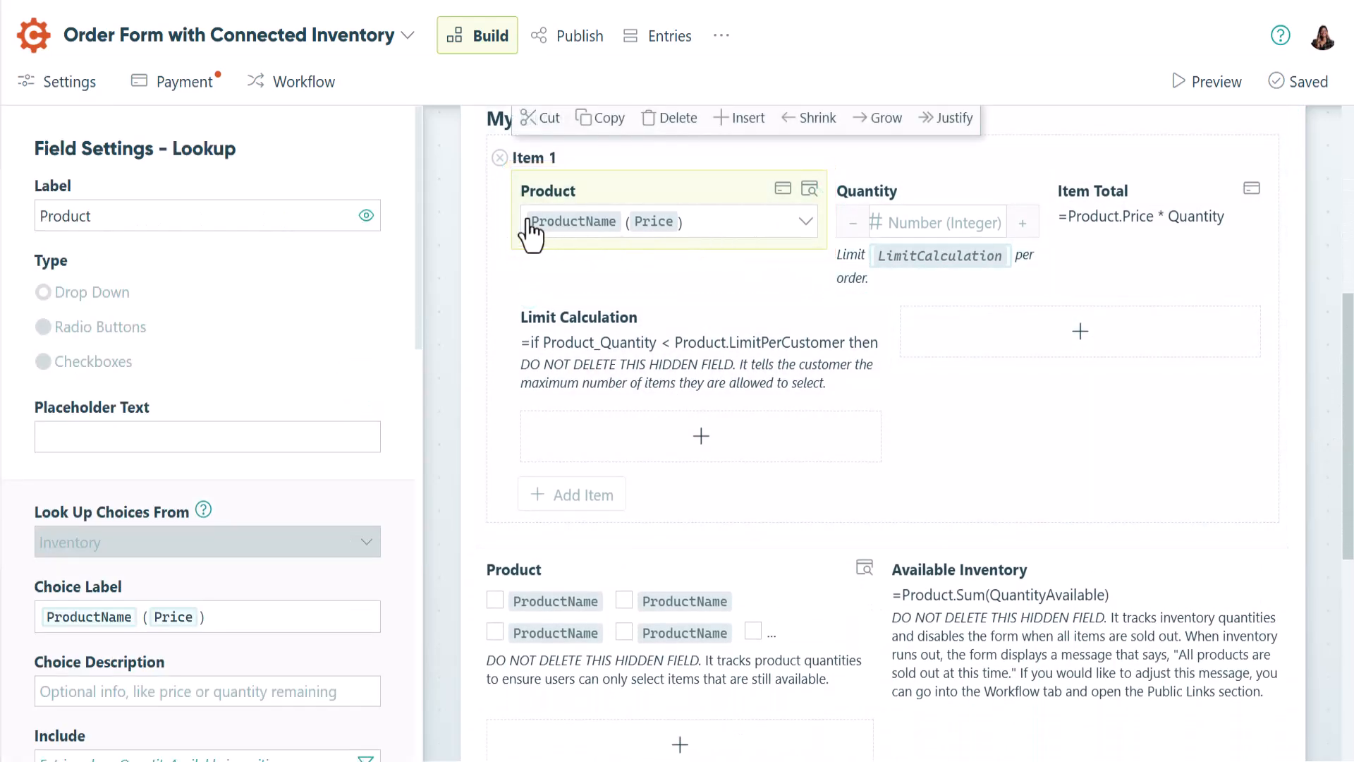
{"action": "left_click_drag", "start_coordinate": [417, 218], "coordinate": [387, 493]}
{"action": "scroll", "coordinate": [386, 493], "scroll_direction": "down", "scroll_amount": 1}
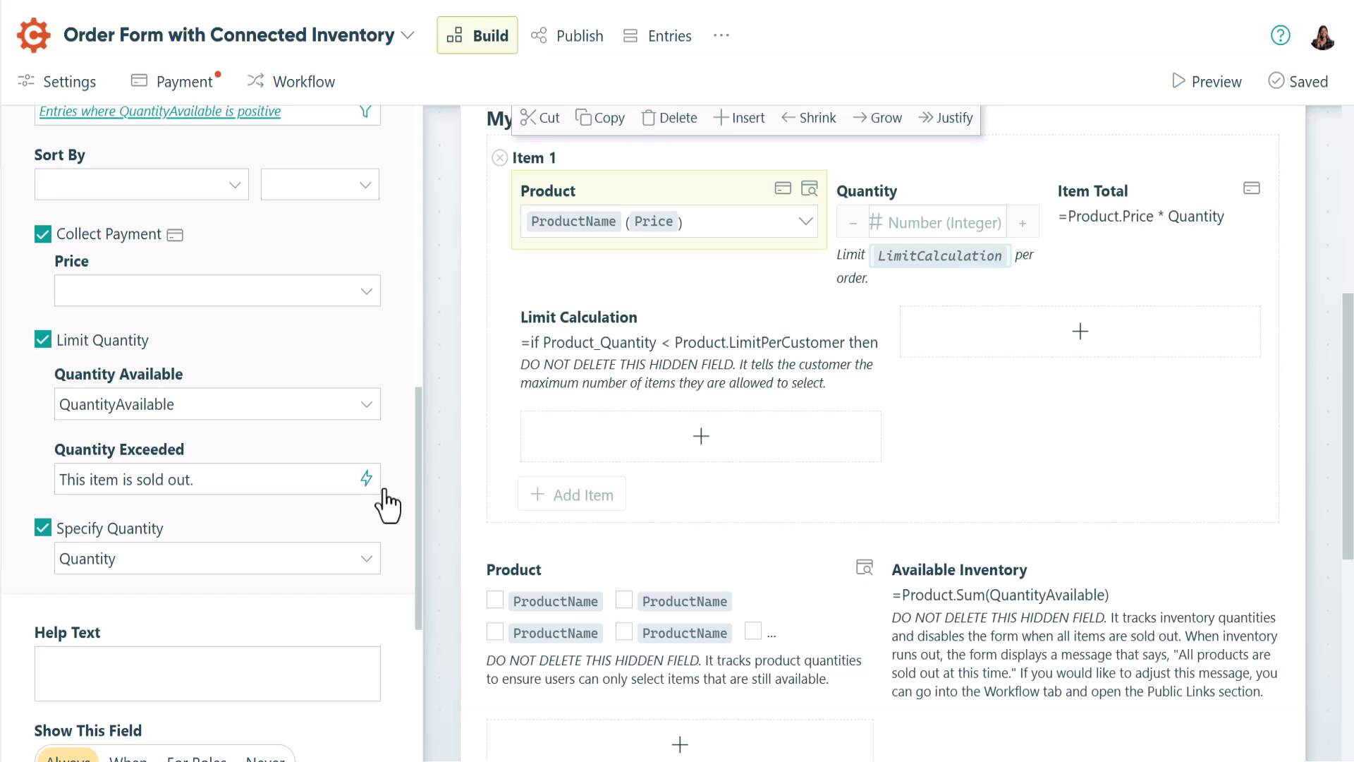
{"action": "left_click", "coordinate": [628, 396]}
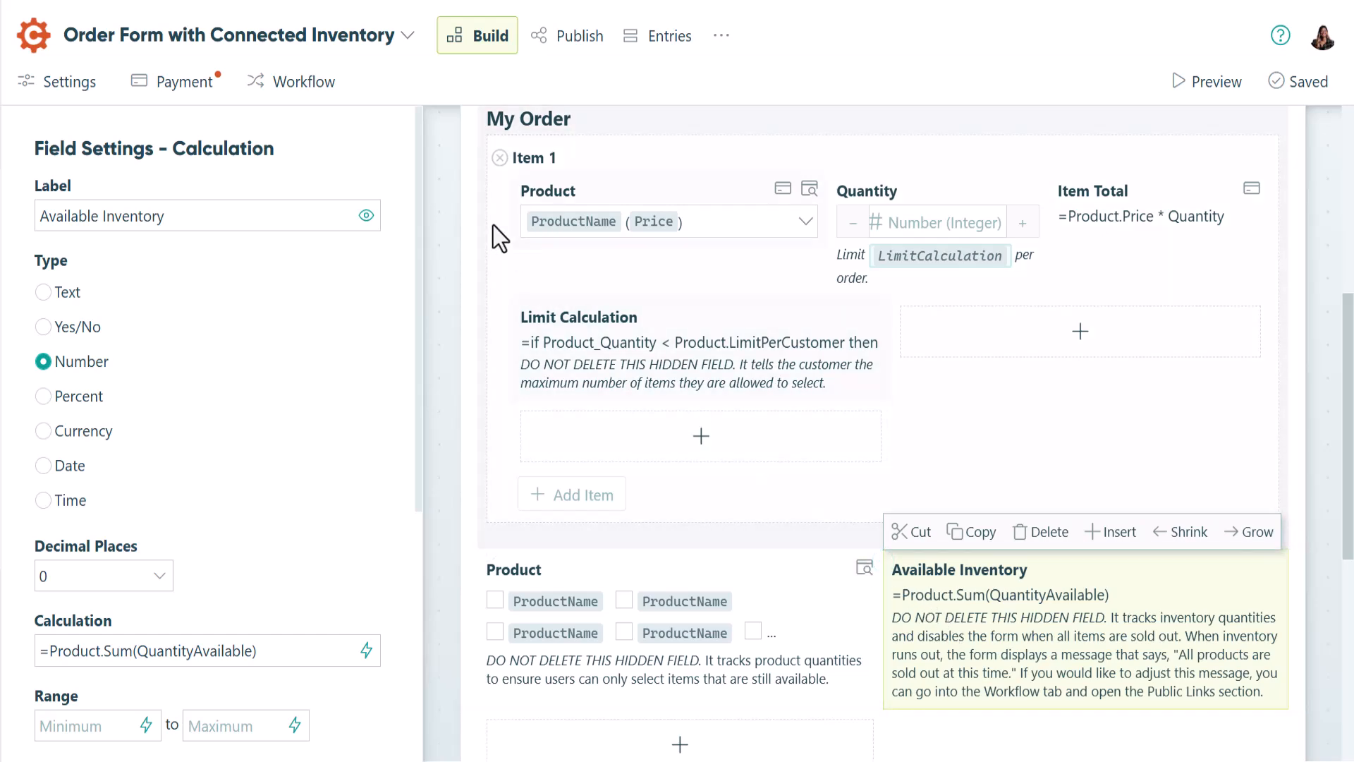
View the Public Links section in the order form's workflow settings.
{"action": "left_click", "coordinate": [310, 83]}
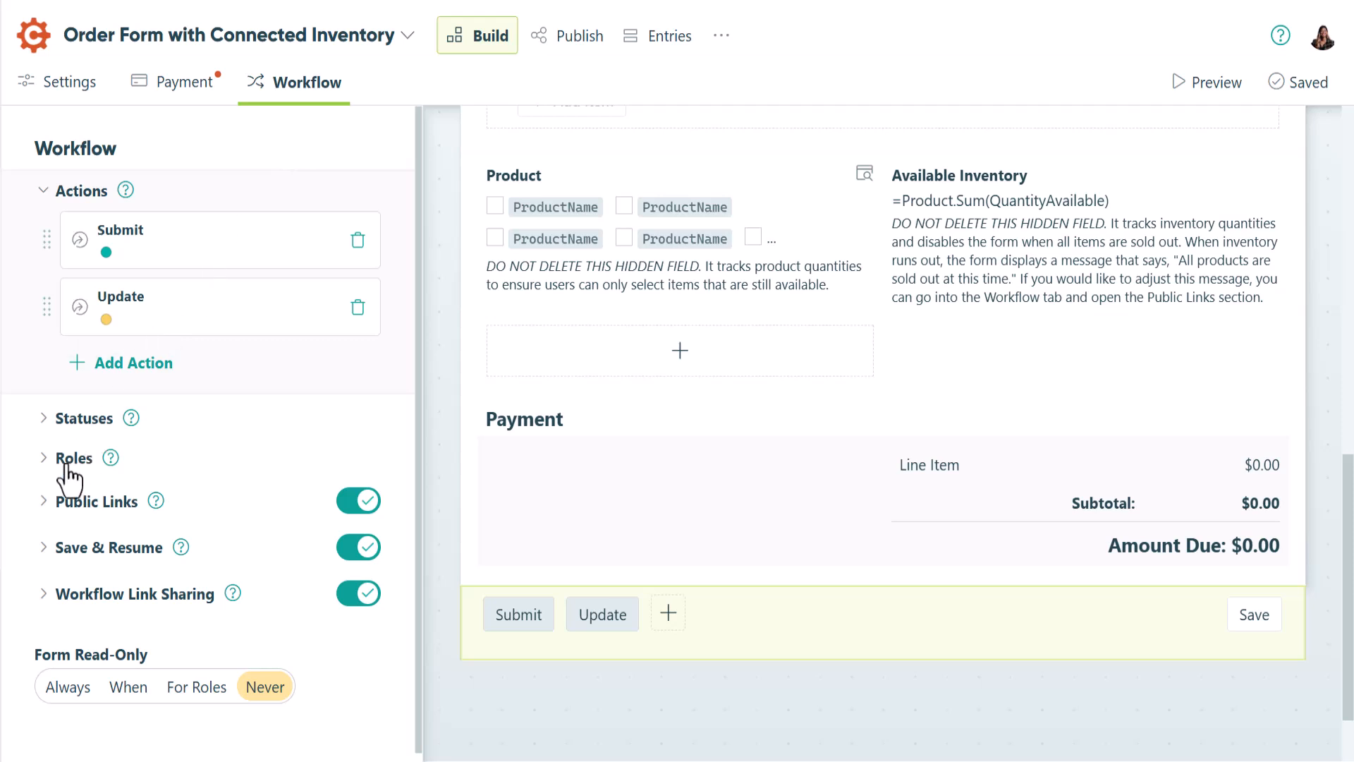
{"action": "left_click", "coordinate": [44, 502]}
{"action": "scroll", "coordinate": [28, 543], "scroll_direction": "down", "scroll_amount": 3}
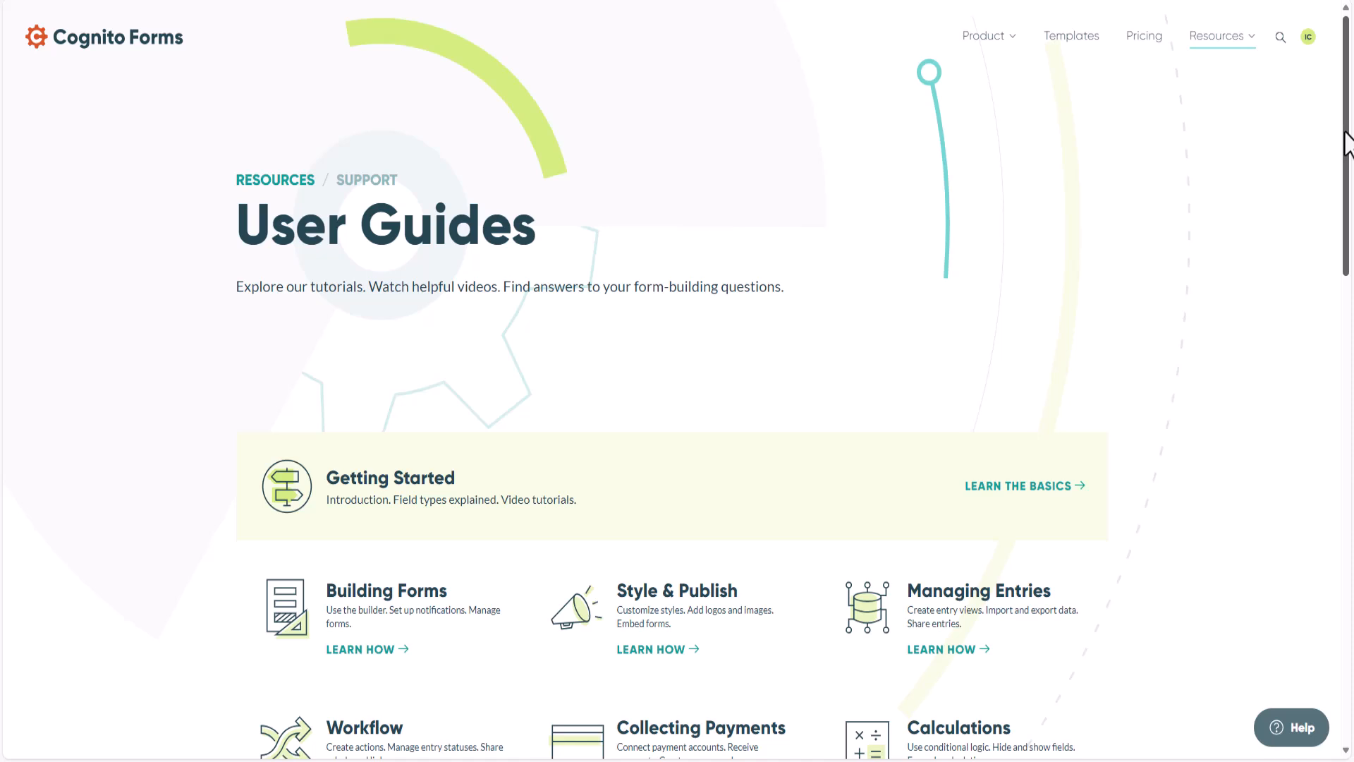
Open the support request form through the contact link on the User Guides page.
{"action": "left_click_drag", "start_coordinate": [1347, 145], "coordinate": [1348, 467]}
{"action": "scroll", "coordinate": [1195, 469], "scroll_direction": "down", "scroll_amount": 3}
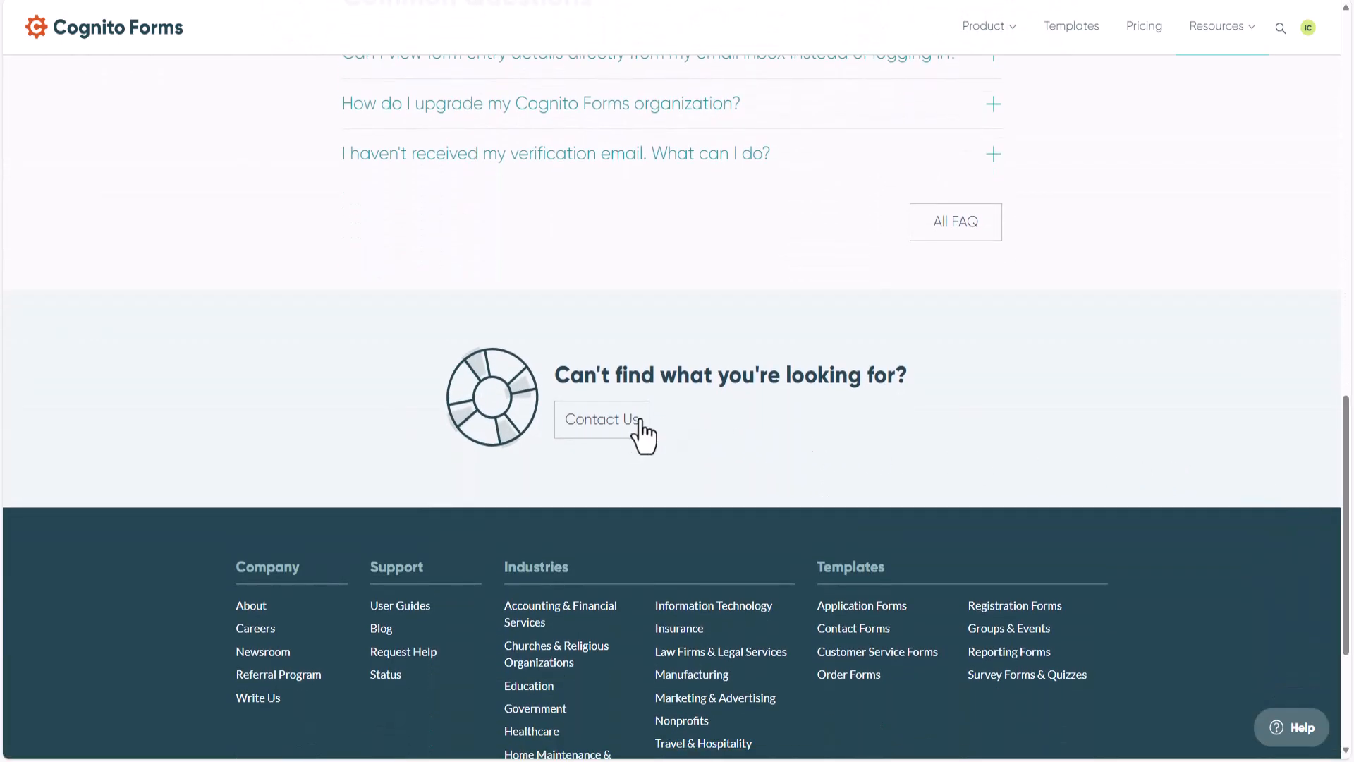
{"action": "left_click", "coordinate": [614, 431]}
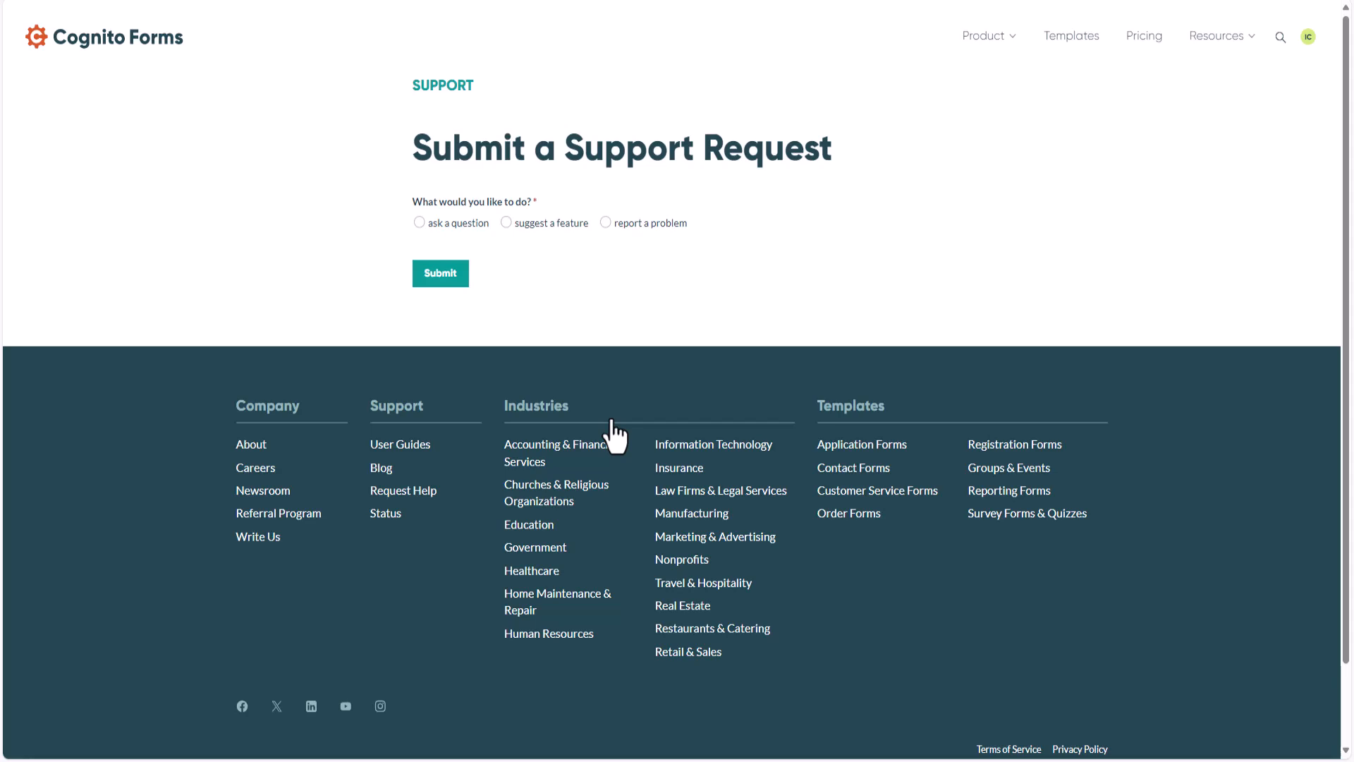